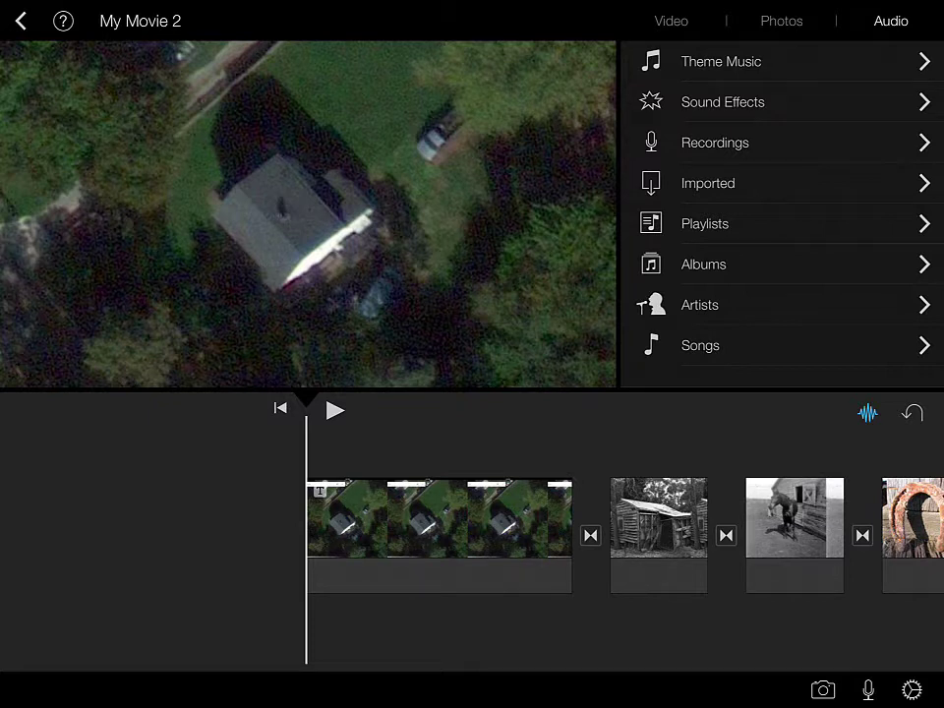
Pull down the audio category list to reveal the search field
scroll(782, 214, down, 1)
scroll(782, 213, up, 2)
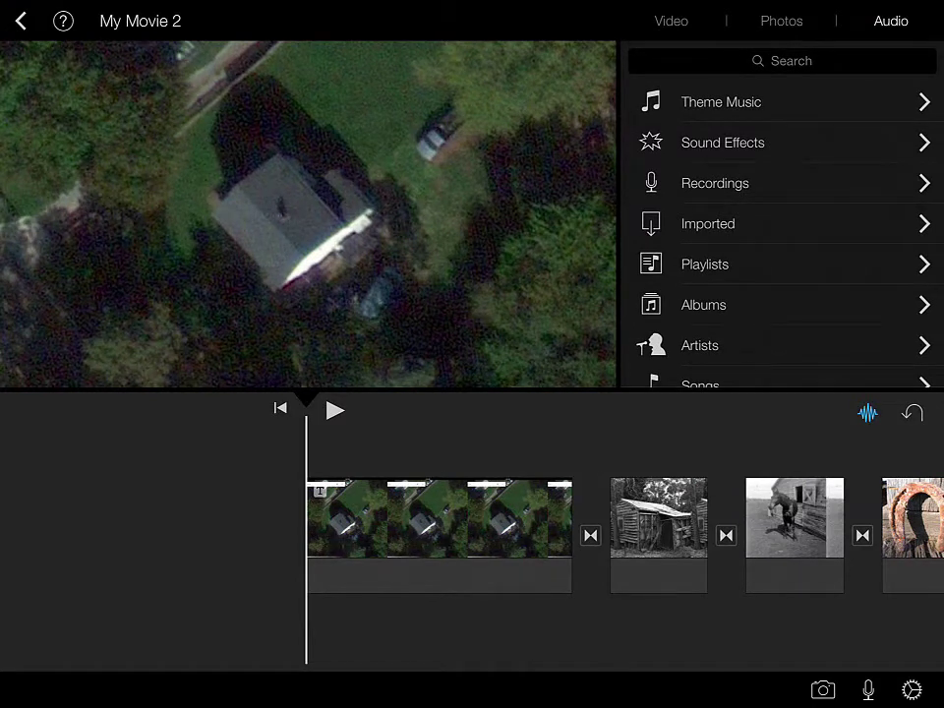
Audition the Modern, News and Simple theme music songs
click(721, 101)
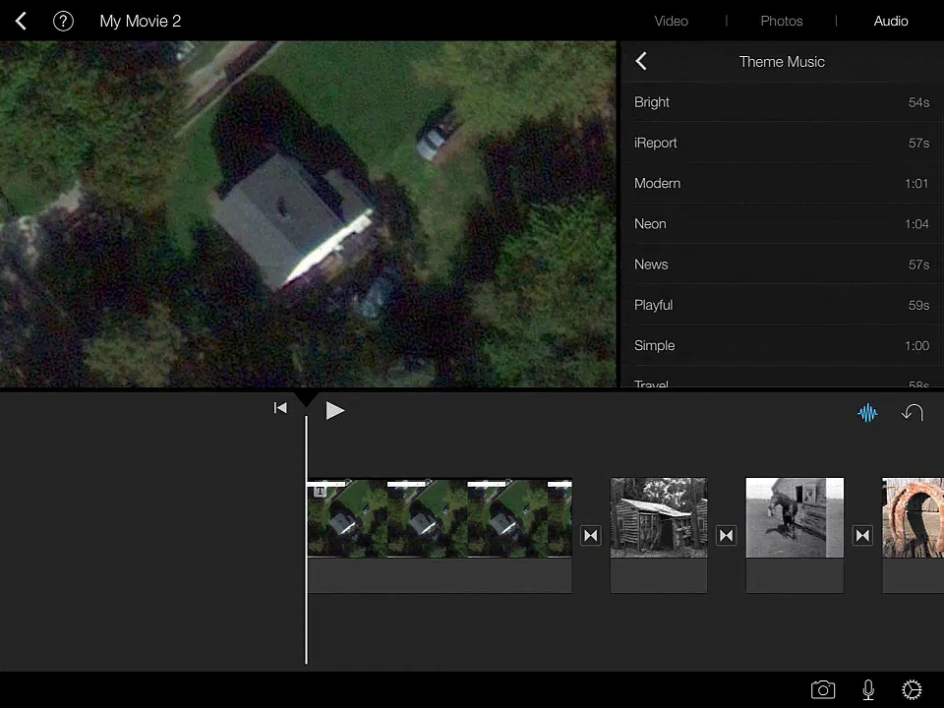
scroll(781, 236, down, 1)
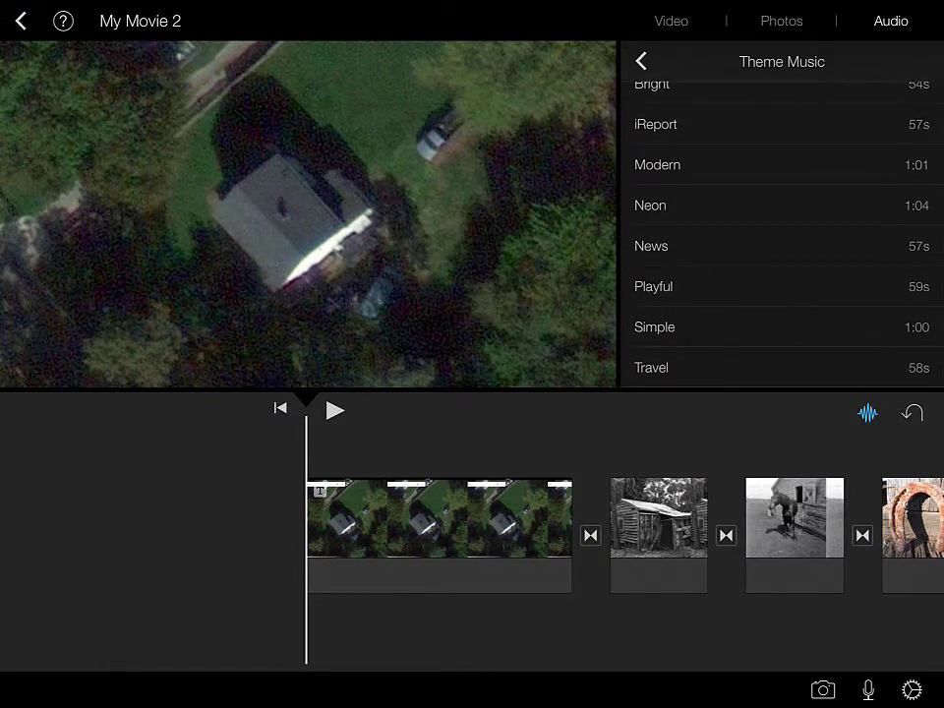
click(688, 164)
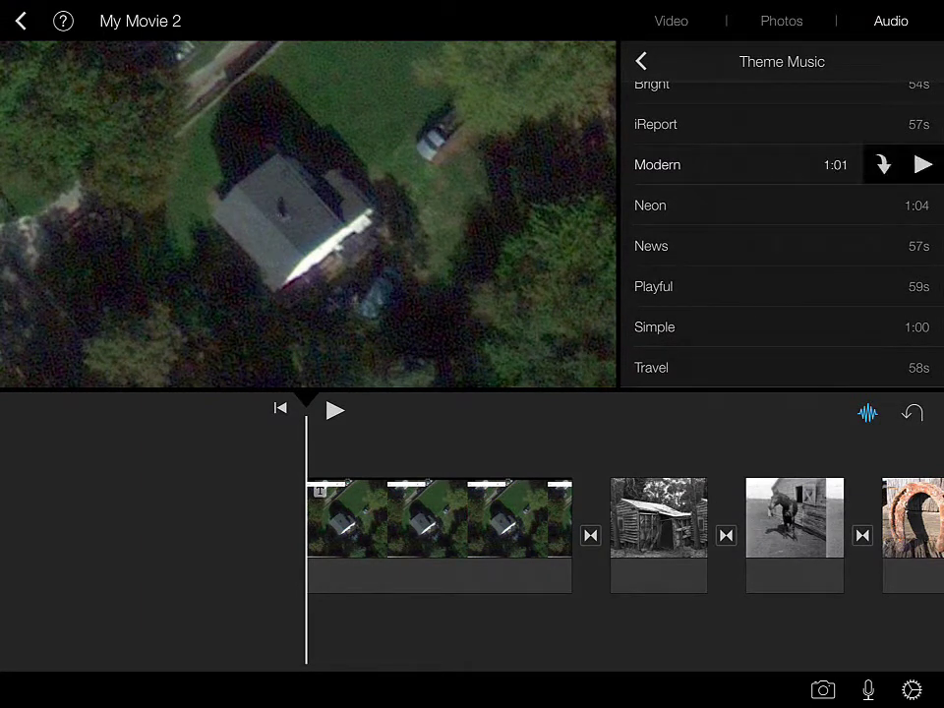
click(922, 164)
click(923, 164)
click(688, 245)
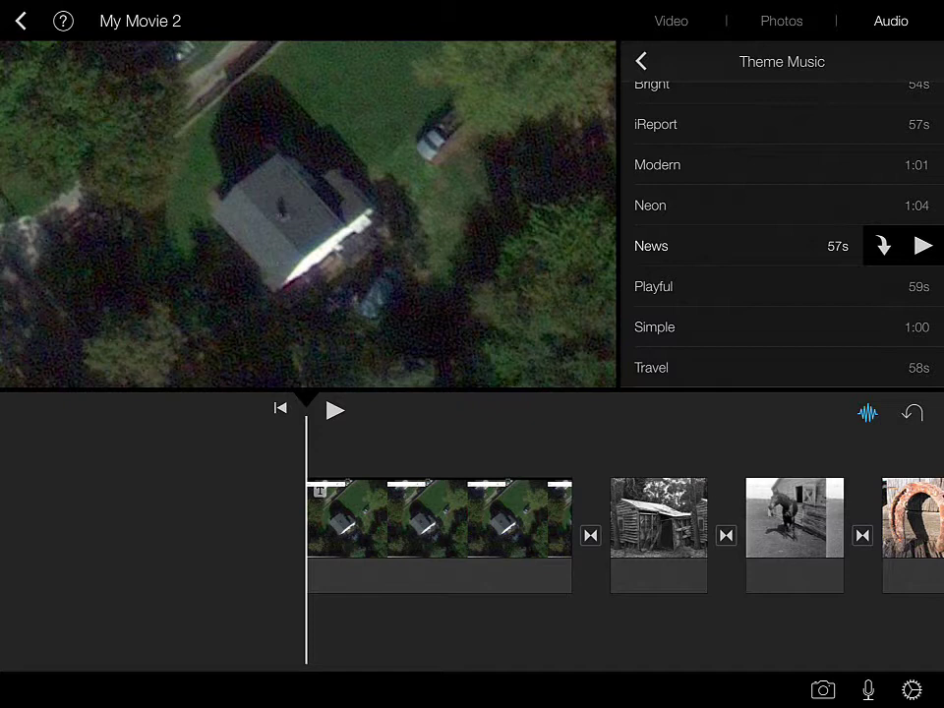
click(922, 246)
click(923, 246)
click(688, 326)
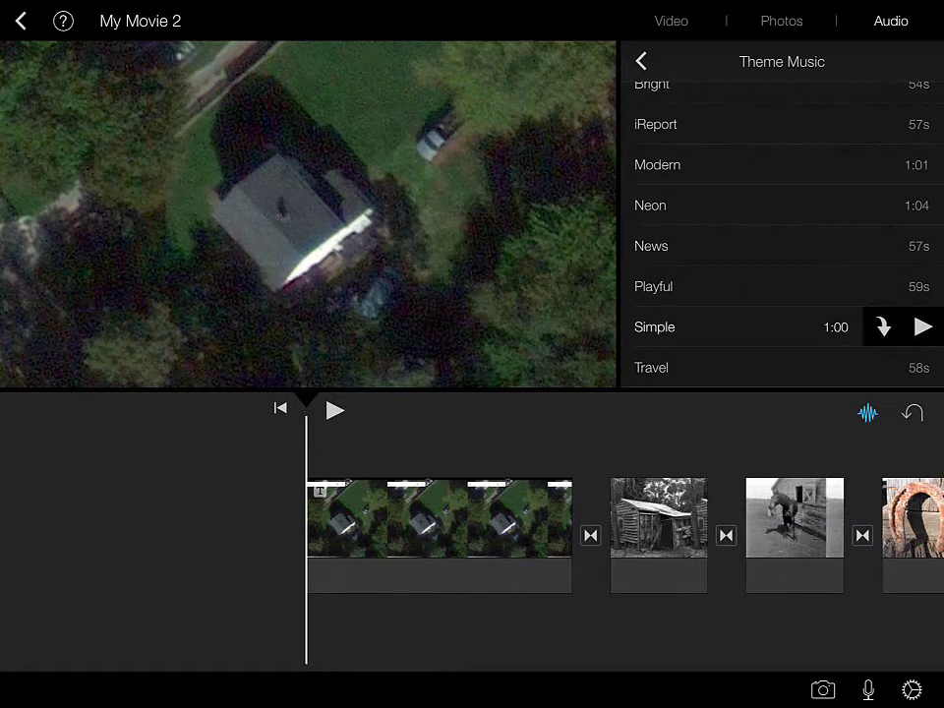
click(922, 327)
click(922, 327)
Add the Simple theme under the video, play it, then delete it again
click(883, 327)
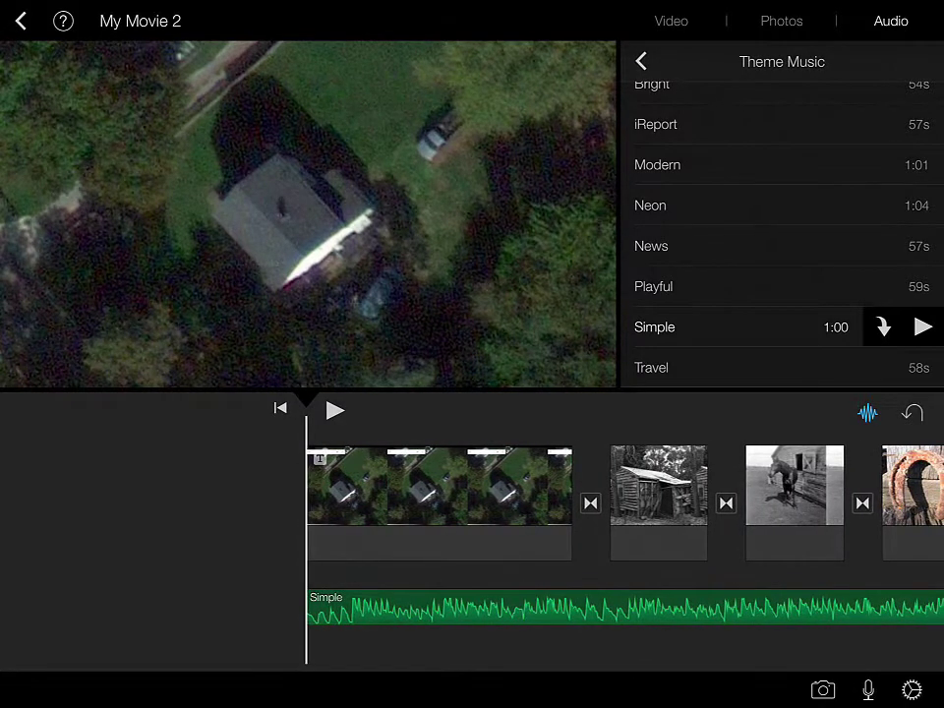
click(334, 410)
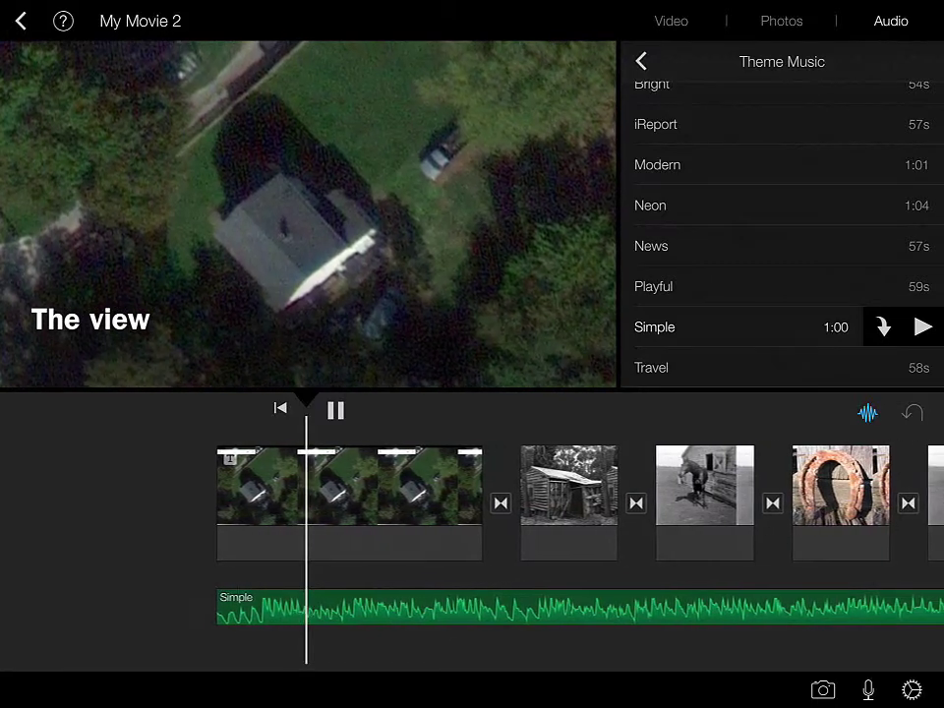
click(334, 410)
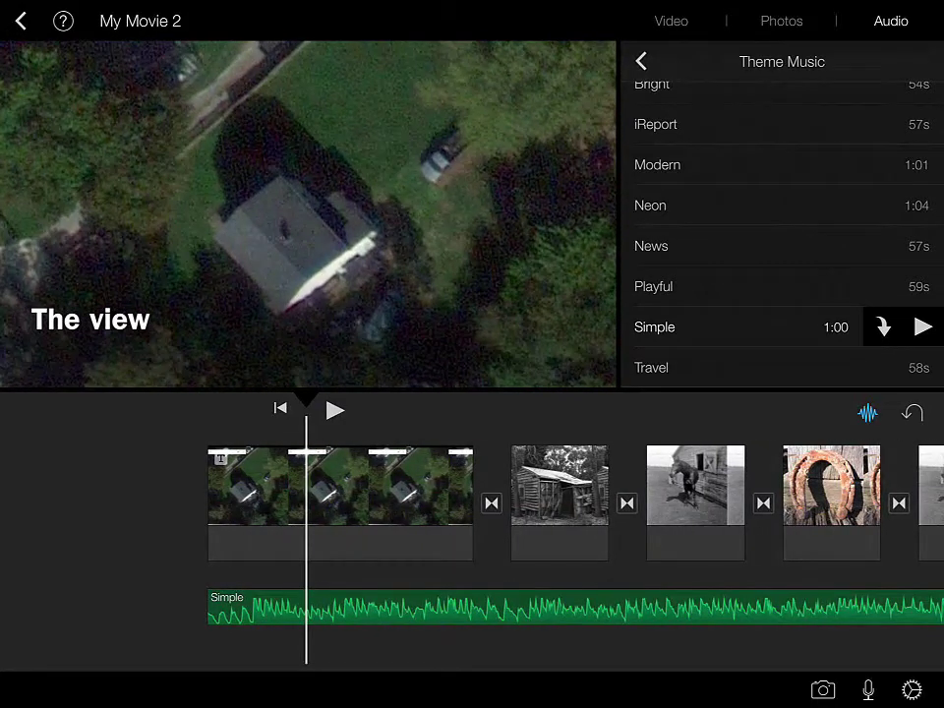
click(571, 607)
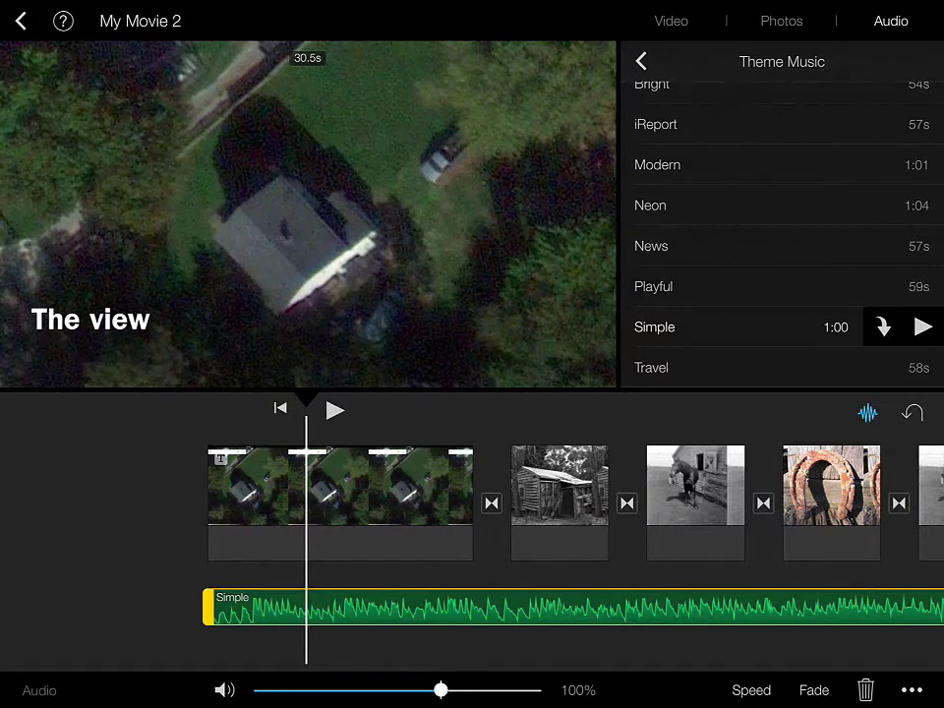
click(865, 689)
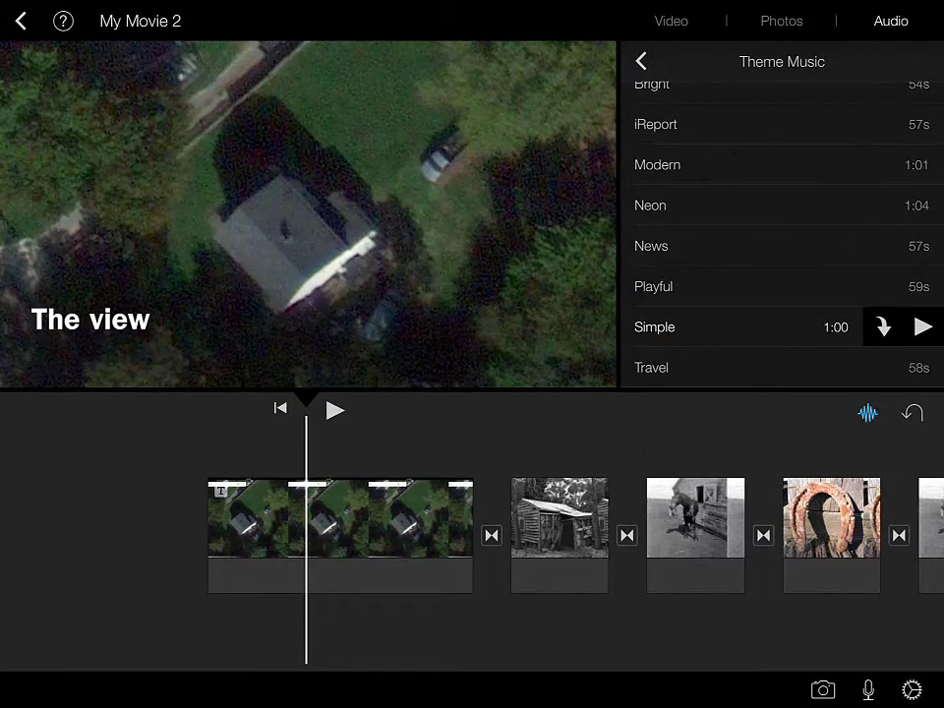
click(641, 61)
Find the Crickets sound effect in Sound Effects and preview it
click(723, 102)
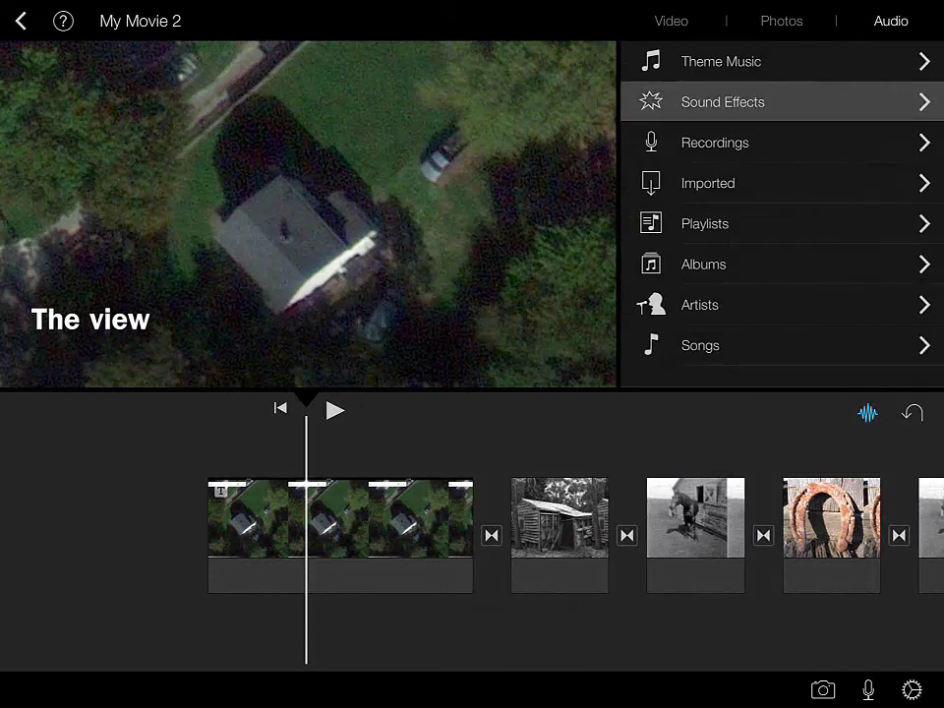
scroll(782, 226, down, 4)
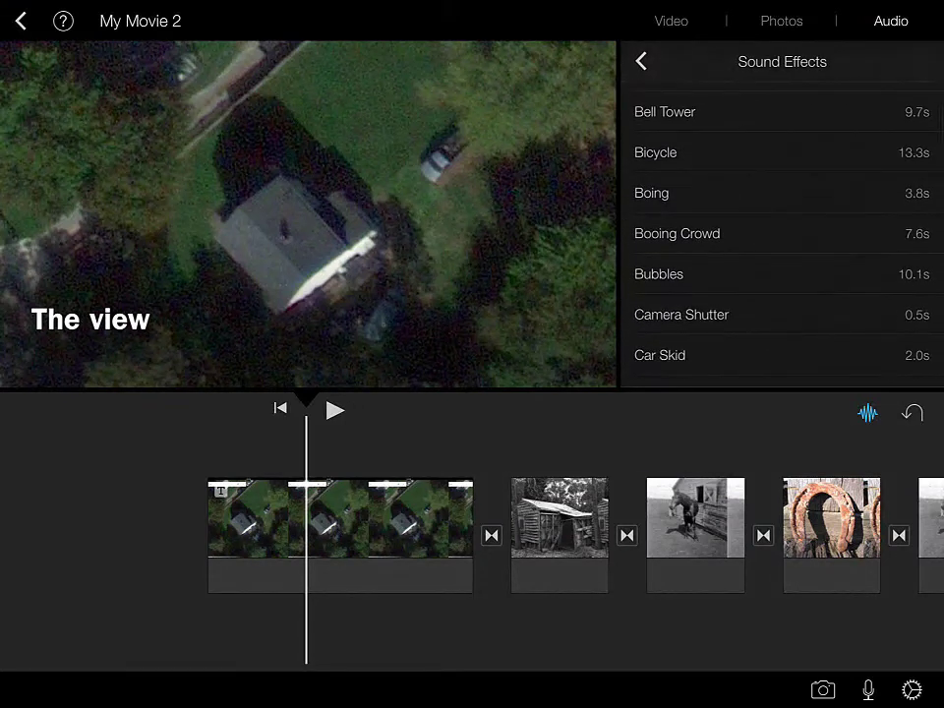
scroll(782, 236, down, 2)
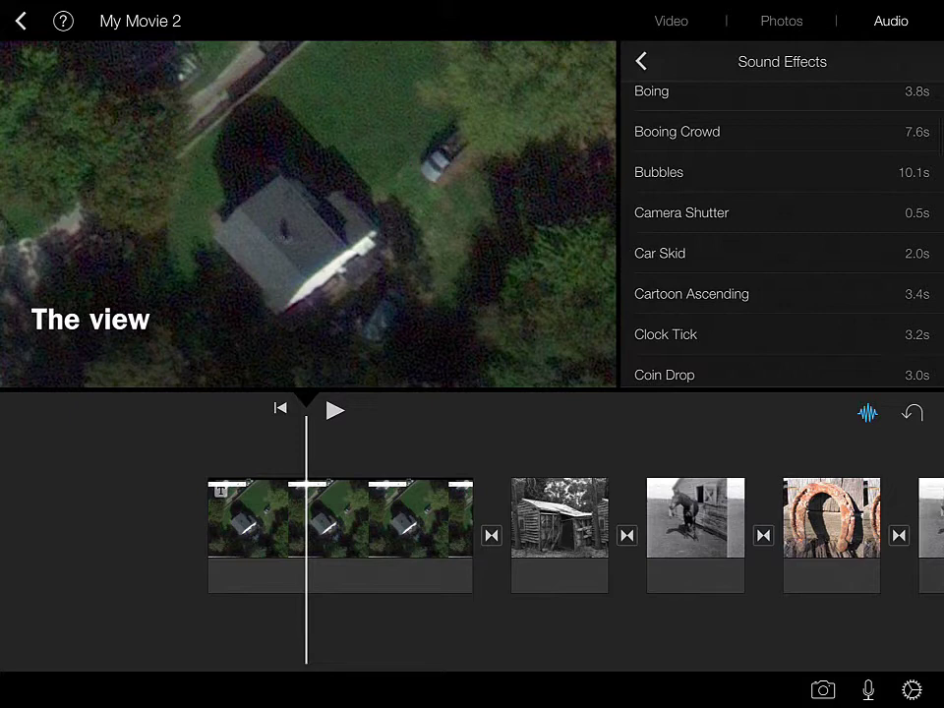
scroll(782, 236, down, 2)
scroll(782, 236, down, 2)
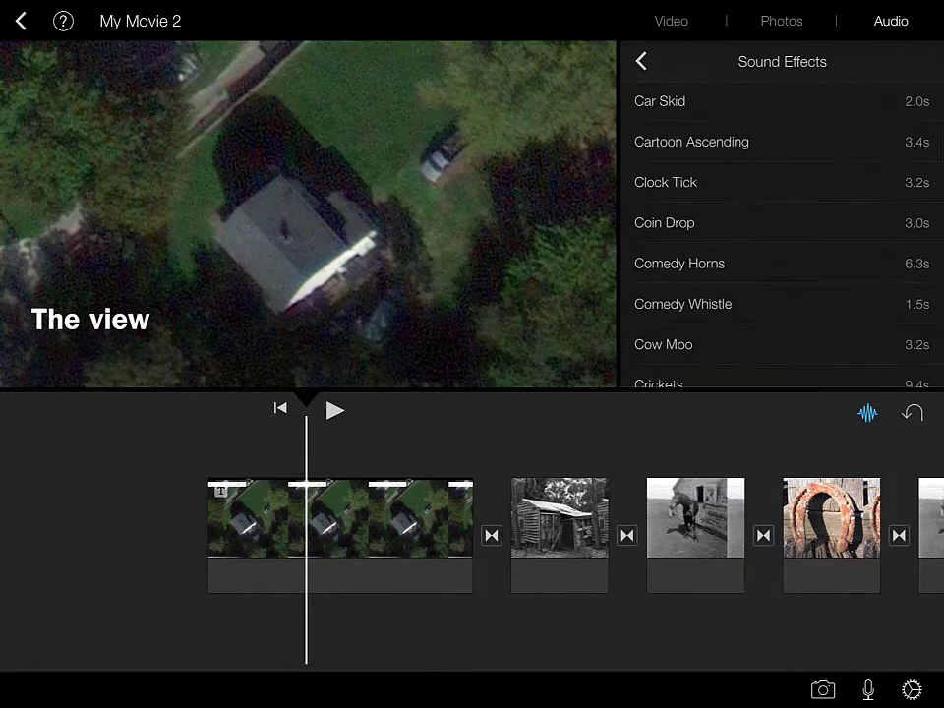
scroll(781, 236, down, 2)
scroll(782, 236, down, 3)
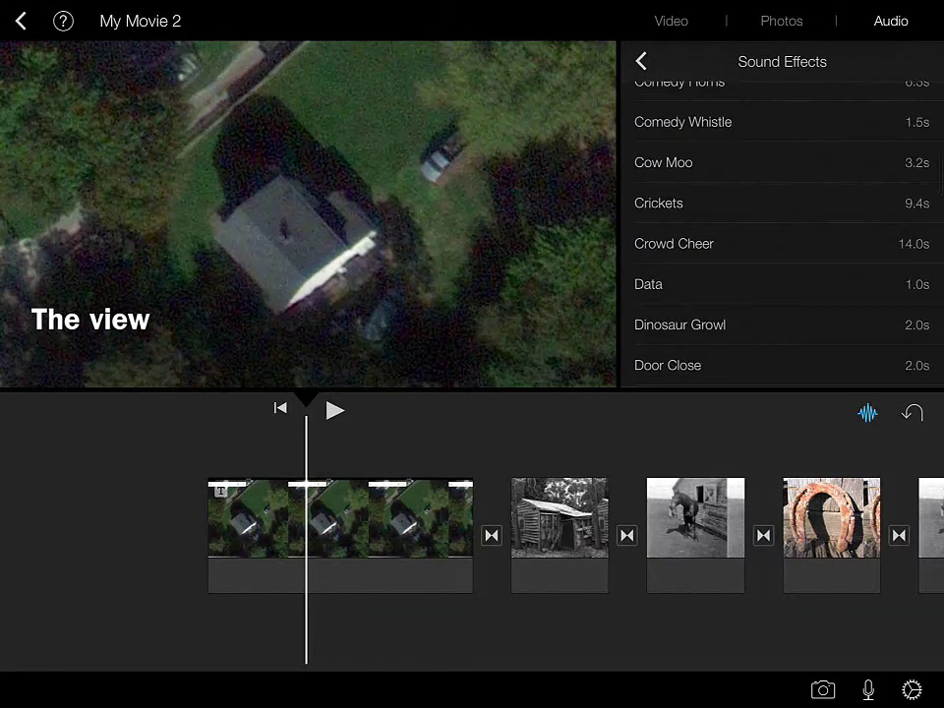
click(689, 174)
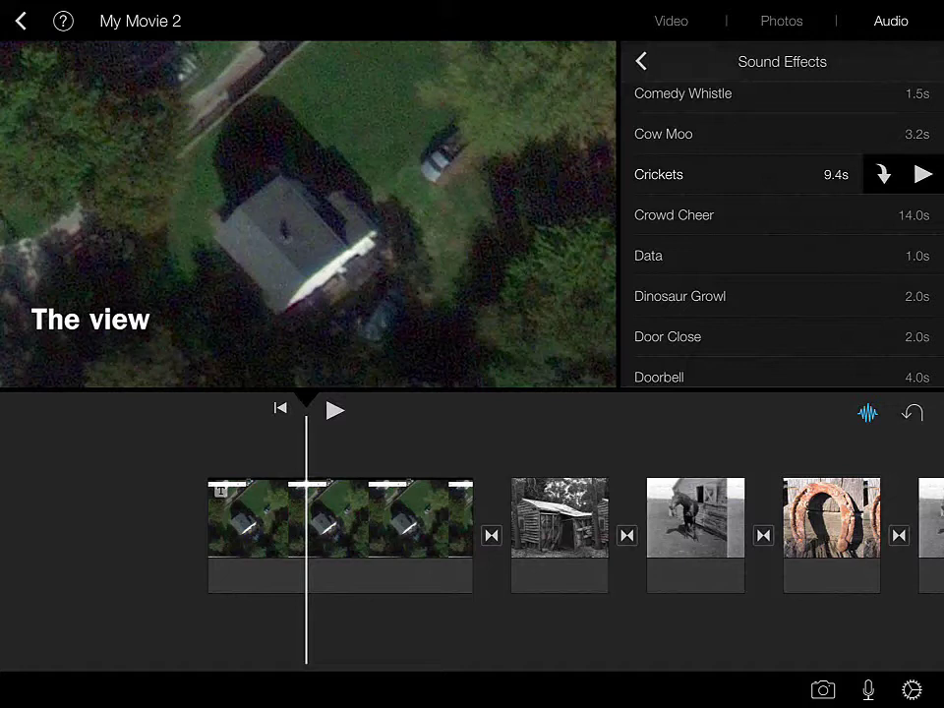
click(923, 174)
Add the 9.4-second Crickets effect under the opening clips and play it back
click(883, 174)
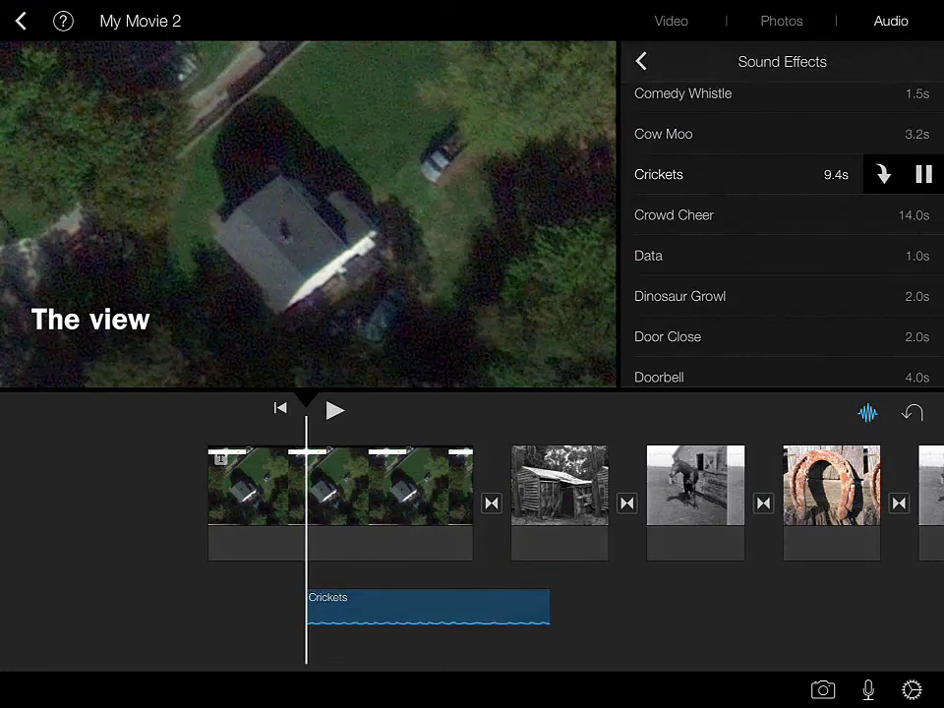
mouse_move(492, 502)
mouse_down()
mouse_move(432, 502)
mouse_move(531, 502)
mouse_move(478, 501)
mouse_up()
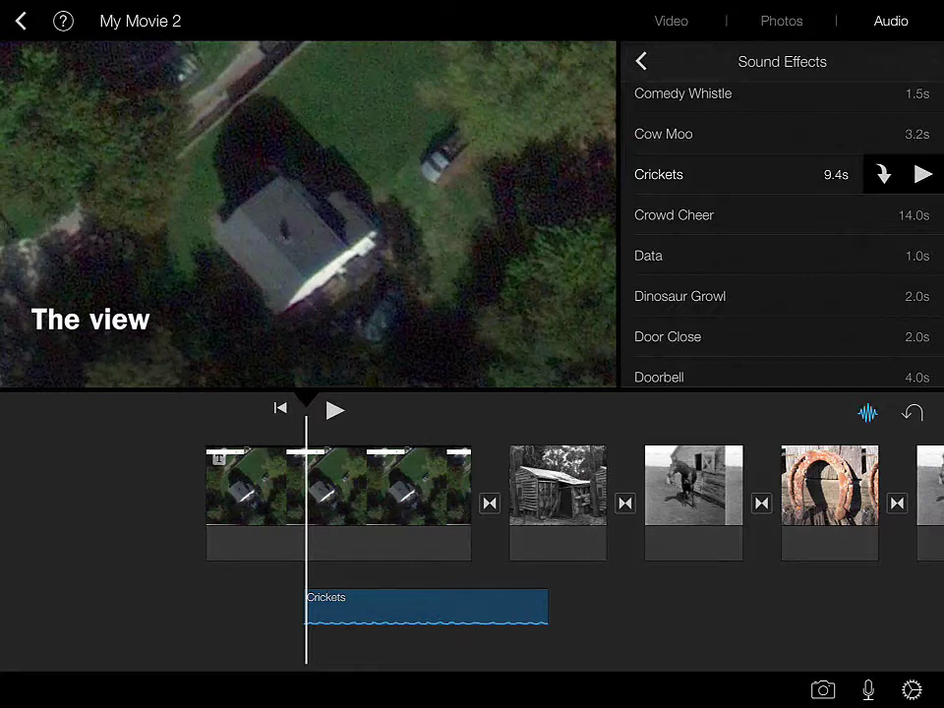
click(335, 410)
click(334, 410)
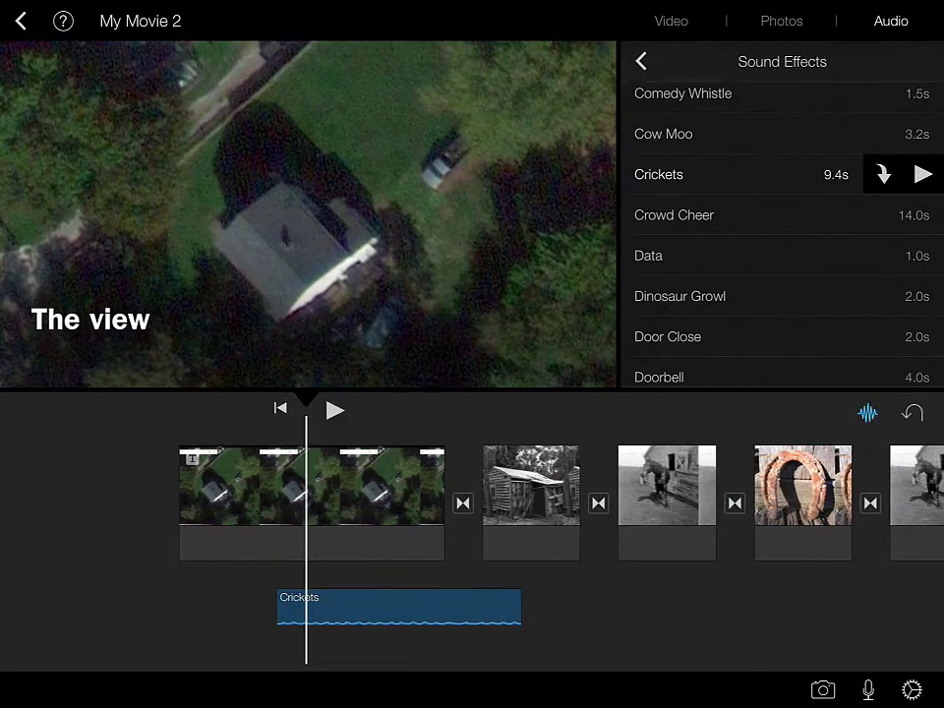
Try Crickets volumes of 33% and 357%, then settle at about 57%
click(398, 607)
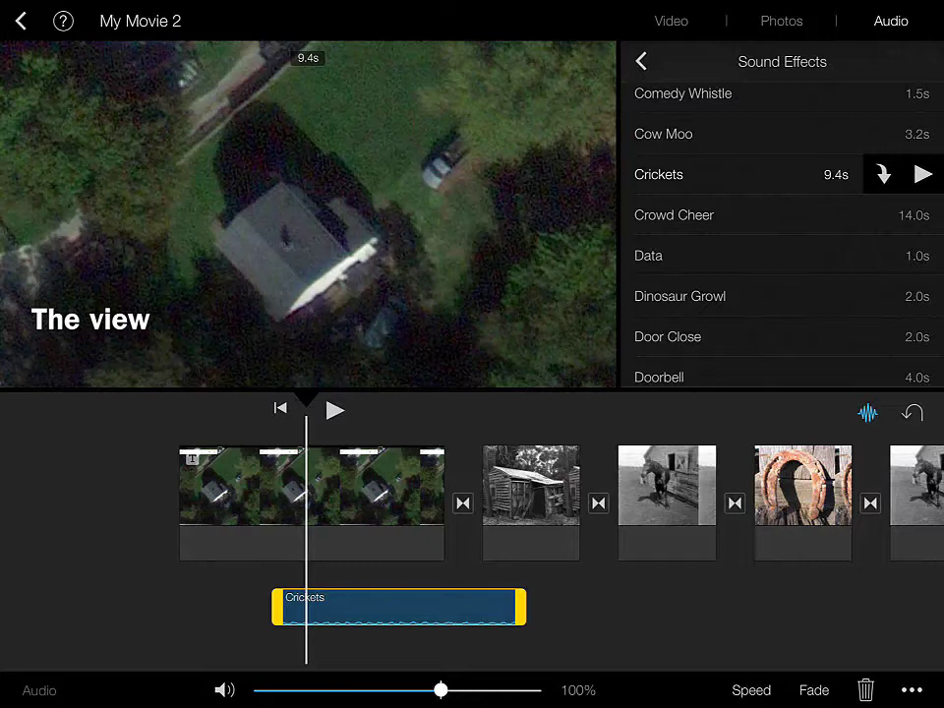
drag(440, 690, 340, 689)
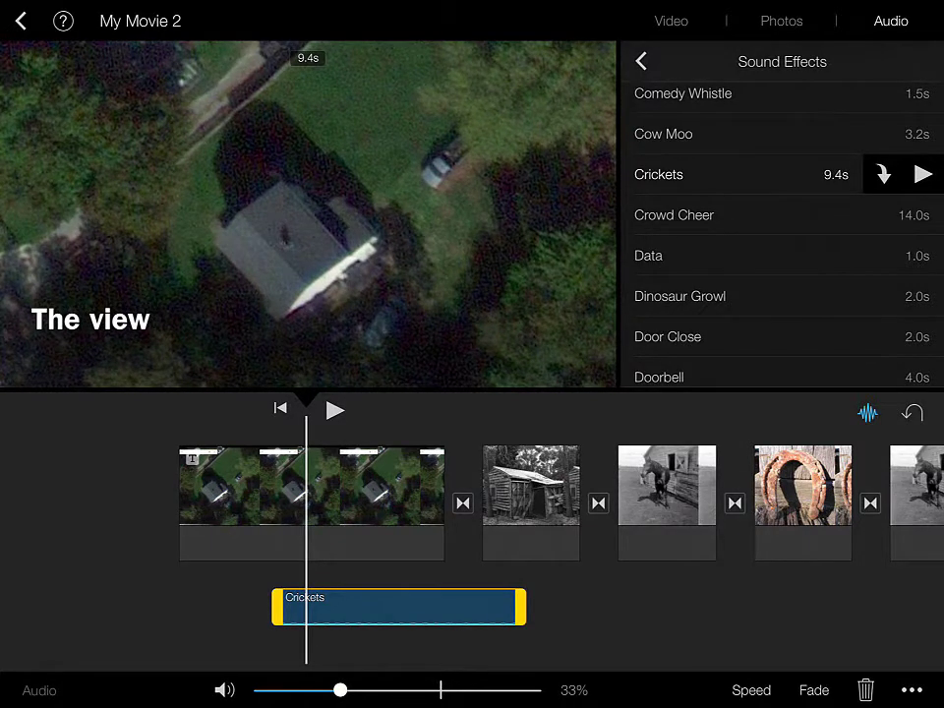
click(334, 410)
click(334, 410)
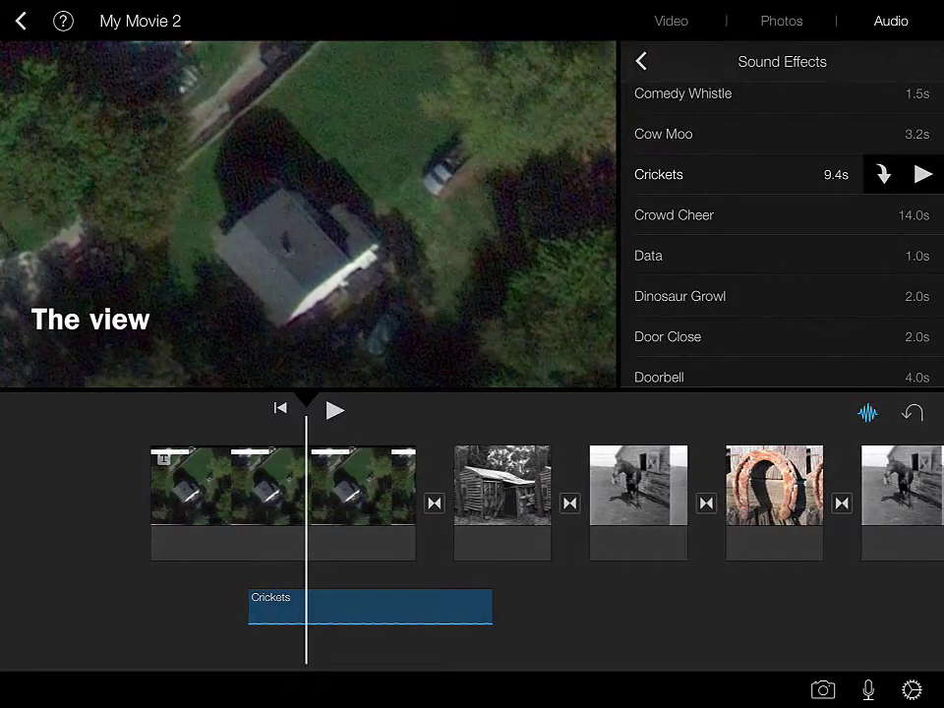
click(370, 607)
drag(339, 690, 514, 691)
click(335, 410)
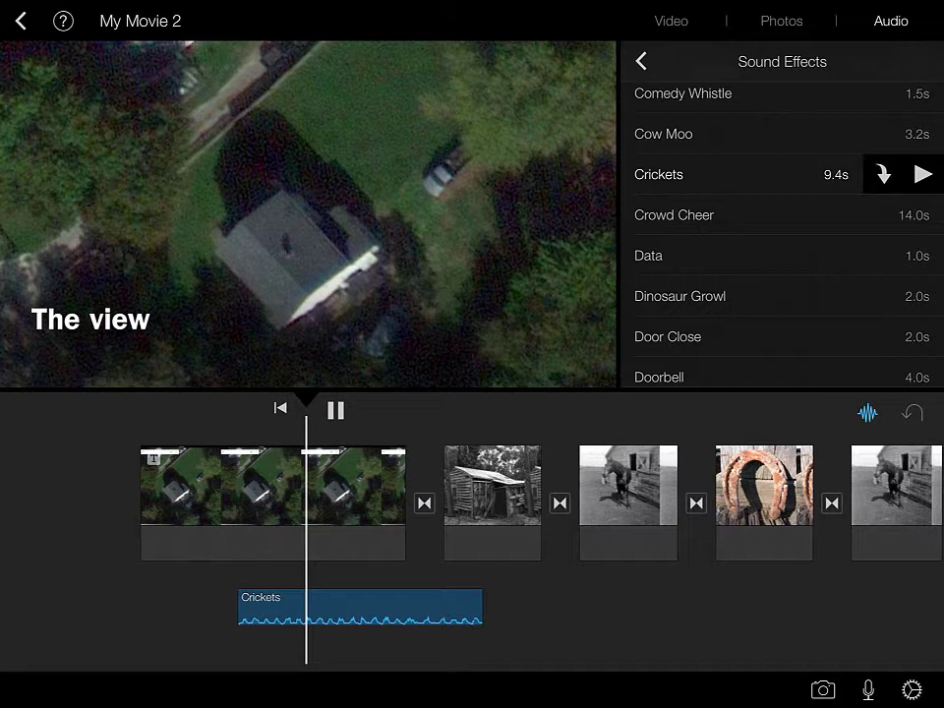
click(334, 410)
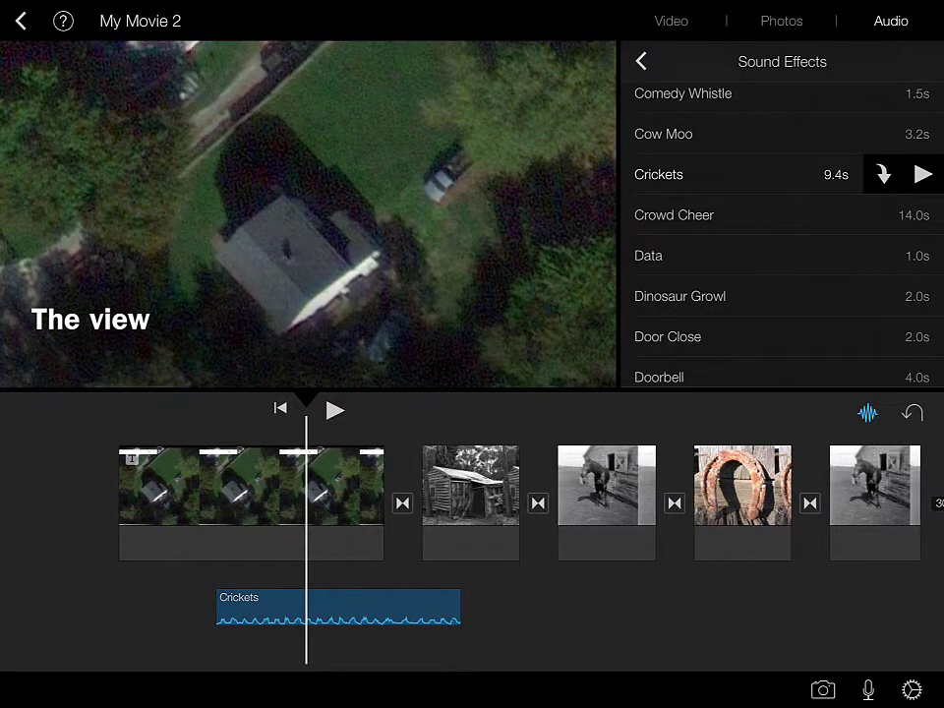
click(370, 607)
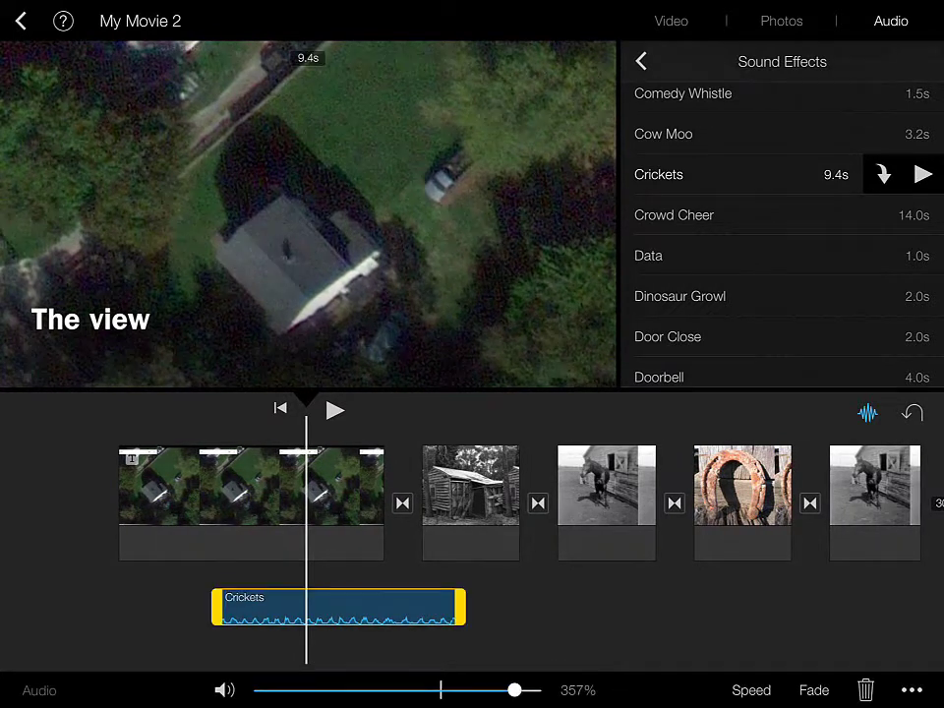
mouse_move(514, 690)
mouse_down()
mouse_move(376, 690)
mouse_move(390, 691)
mouse_up()
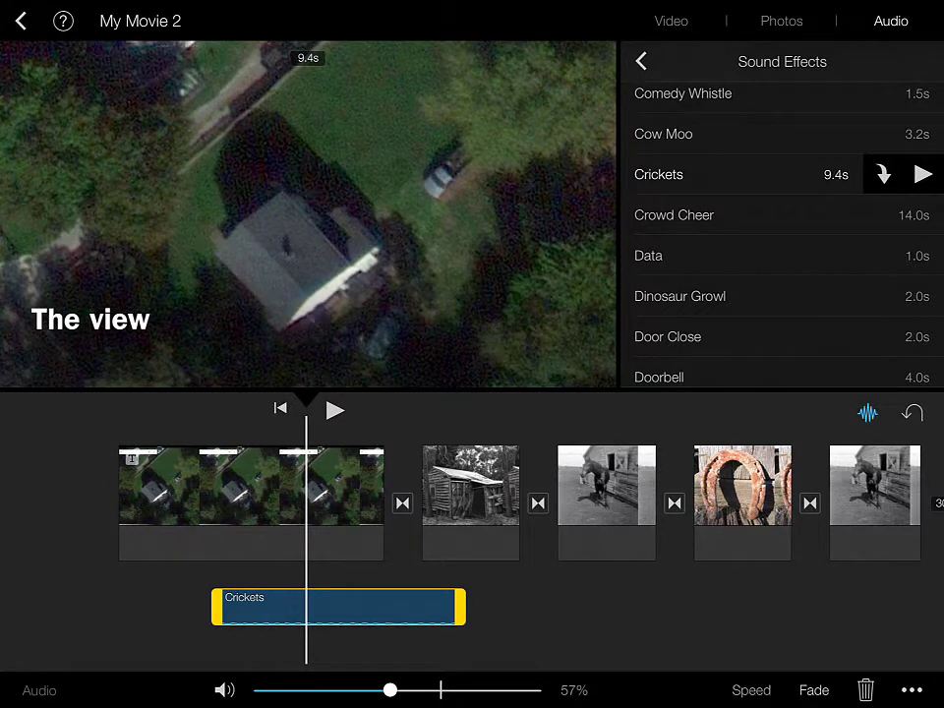
Slow the Crickets clip to 1/3x speed and preview it
click(750, 690)
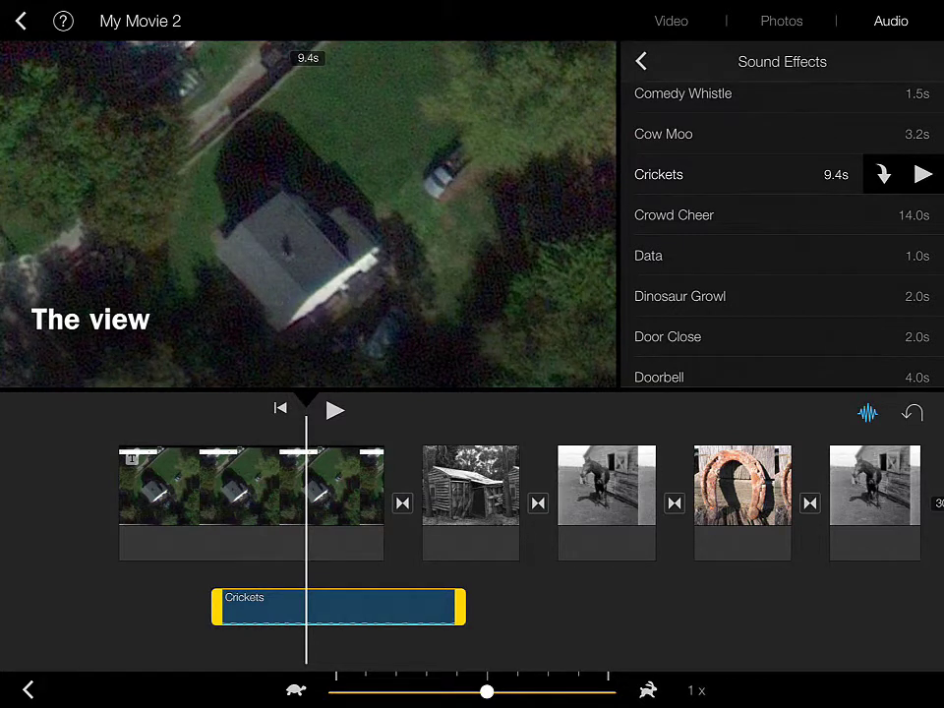
drag(487, 690, 366, 691)
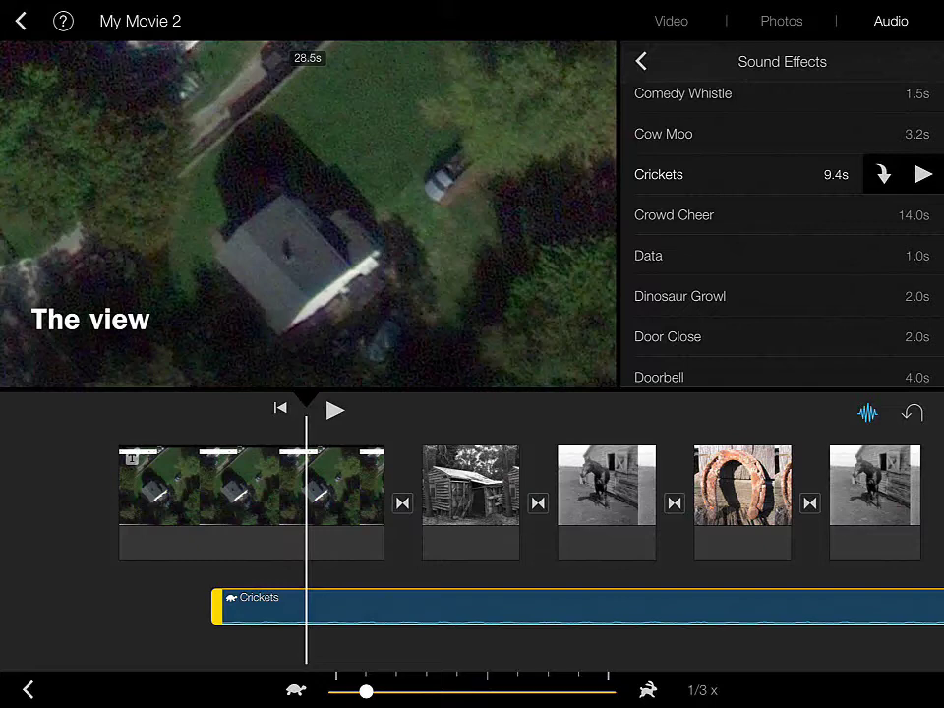
click(334, 410)
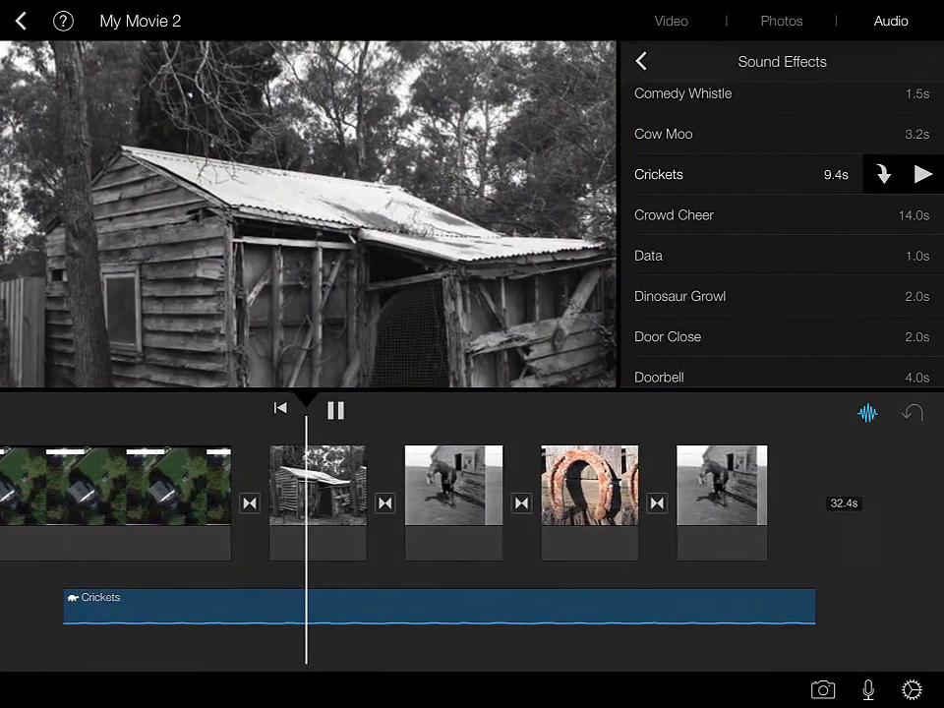
click(335, 410)
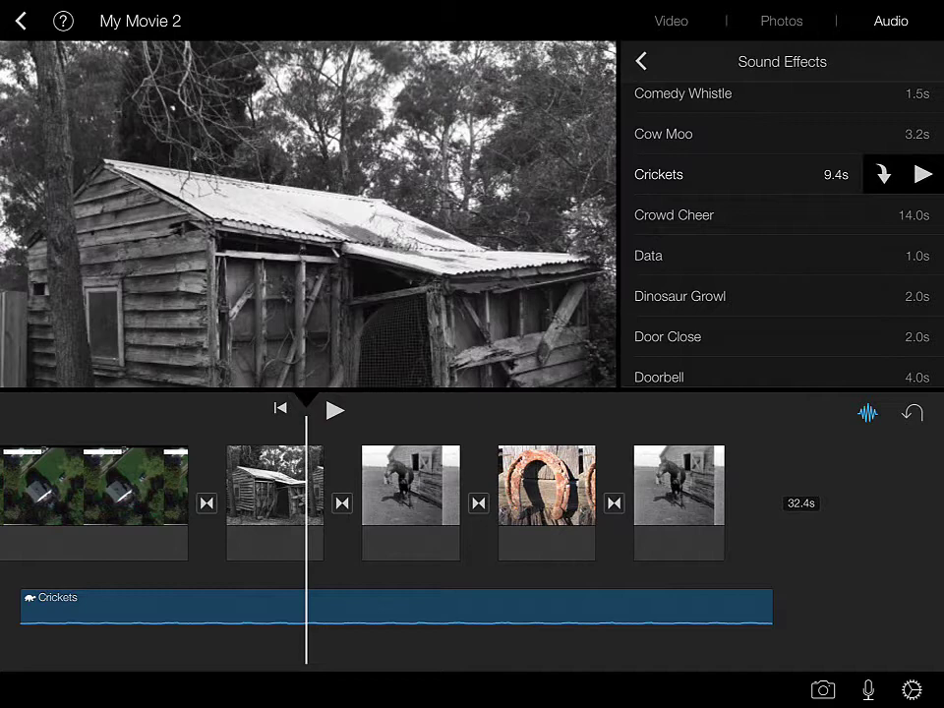
Speed the Crickets clip up to 2x and play it back from before the clip
click(393, 607)
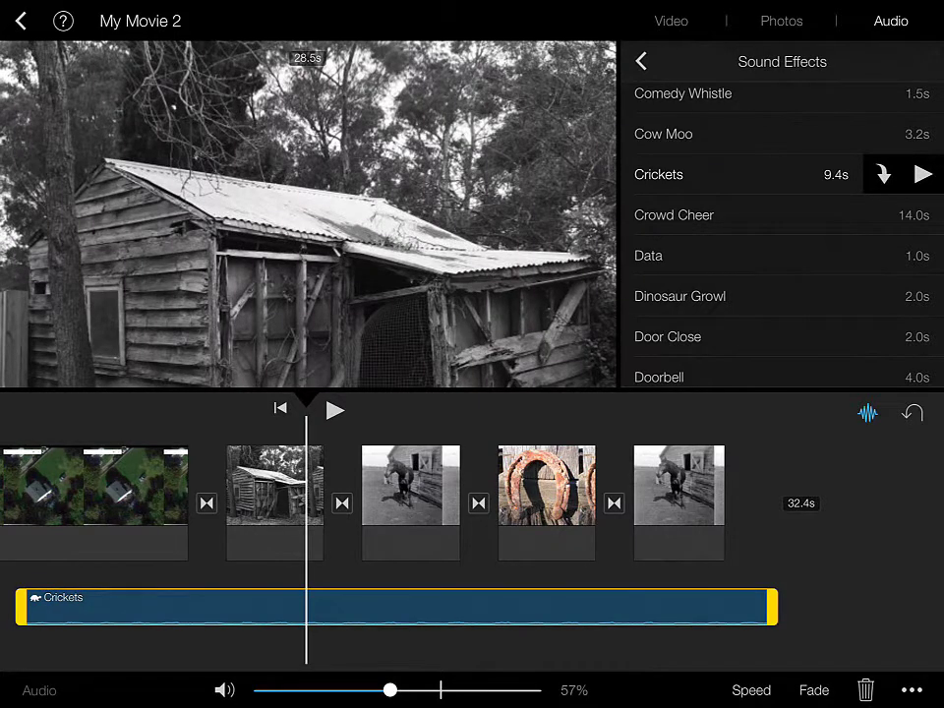
click(751, 690)
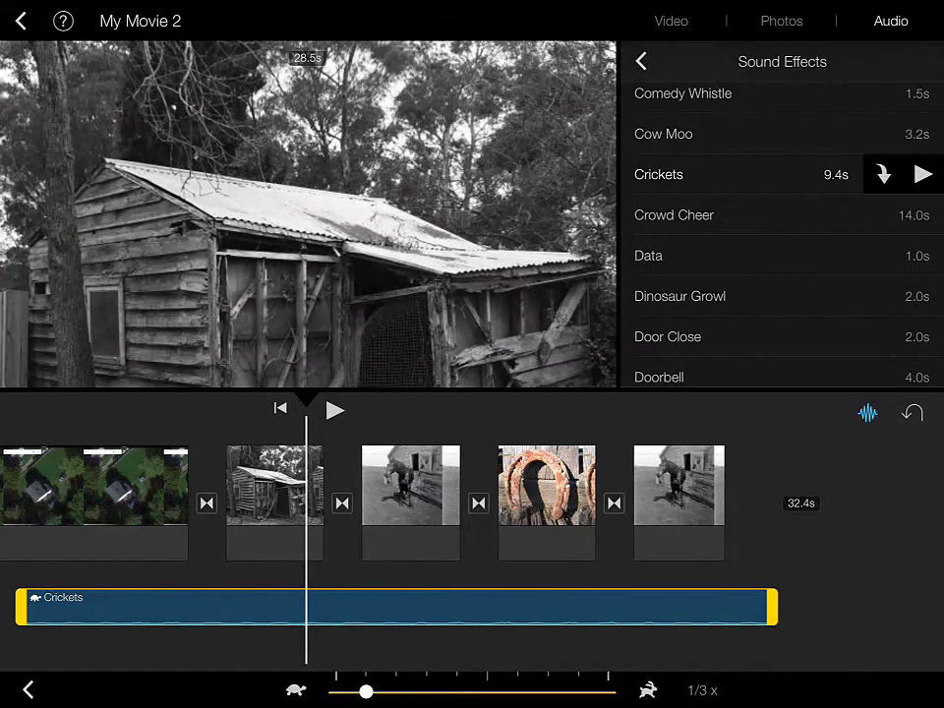
drag(366, 692, 608, 691)
click(865, 629)
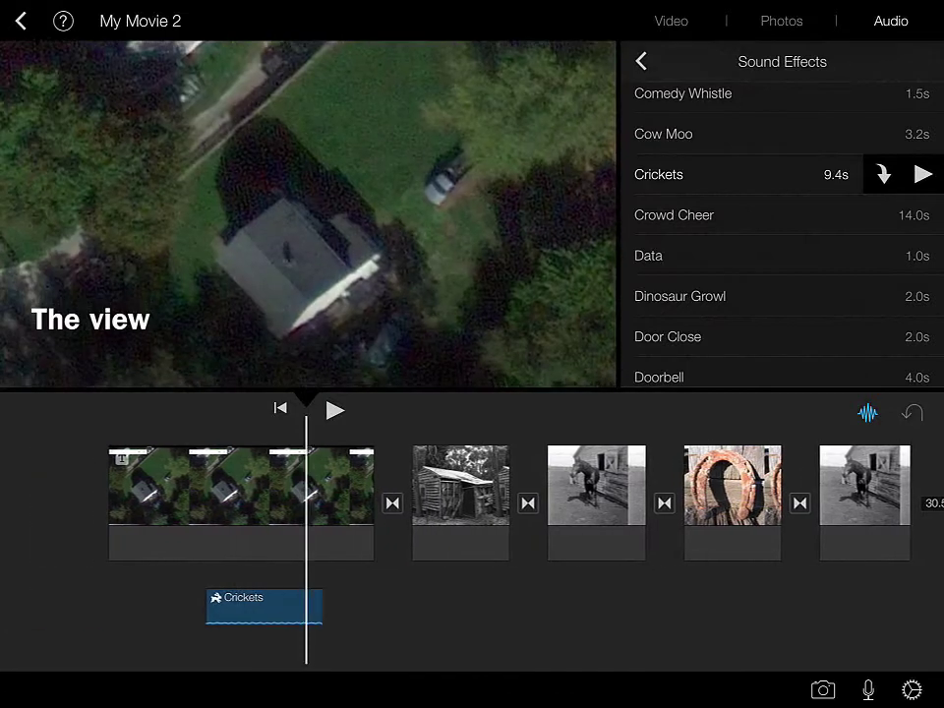
drag(246, 492, 355, 492)
click(335, 410)
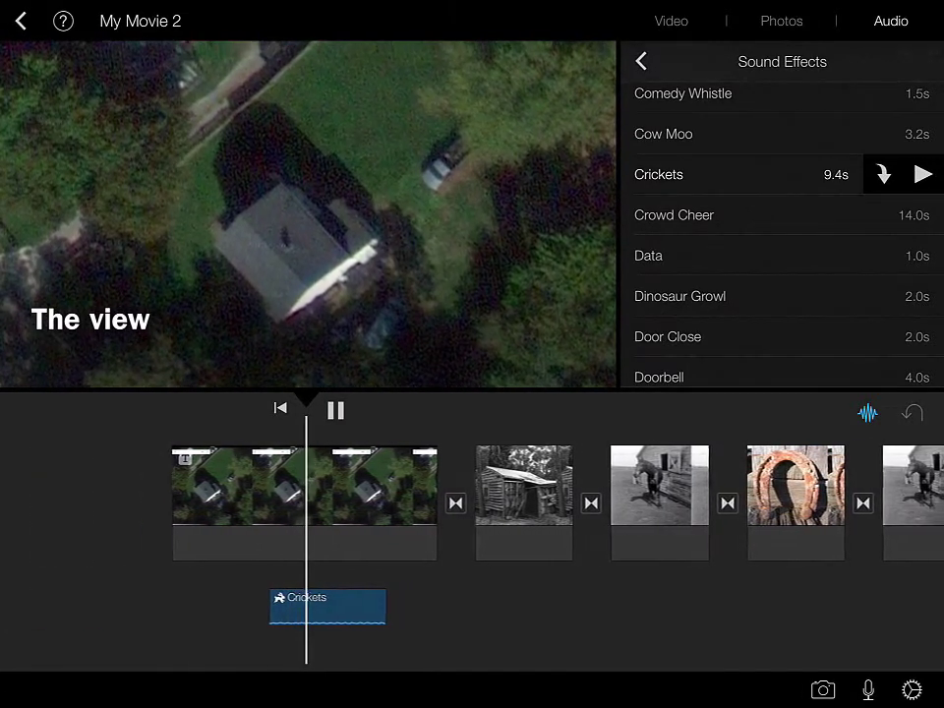
click(334, 607)
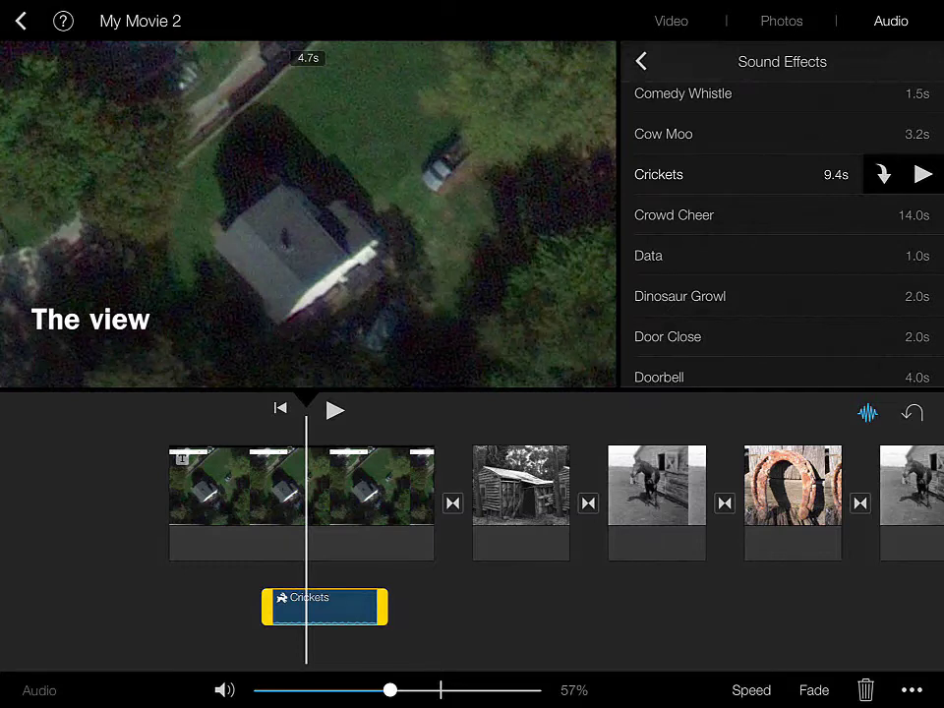
Delete the Crickets clip and show the Recordings list of four voice recordings
click(814, 690)
click(865, 691)
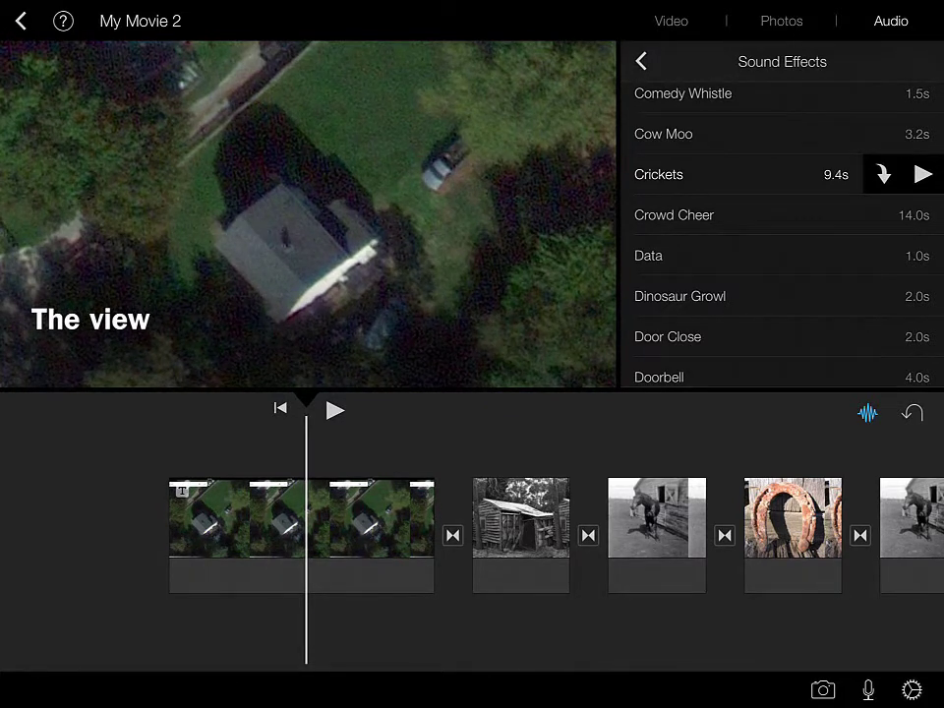
click(641, 61)
click(708, 141)
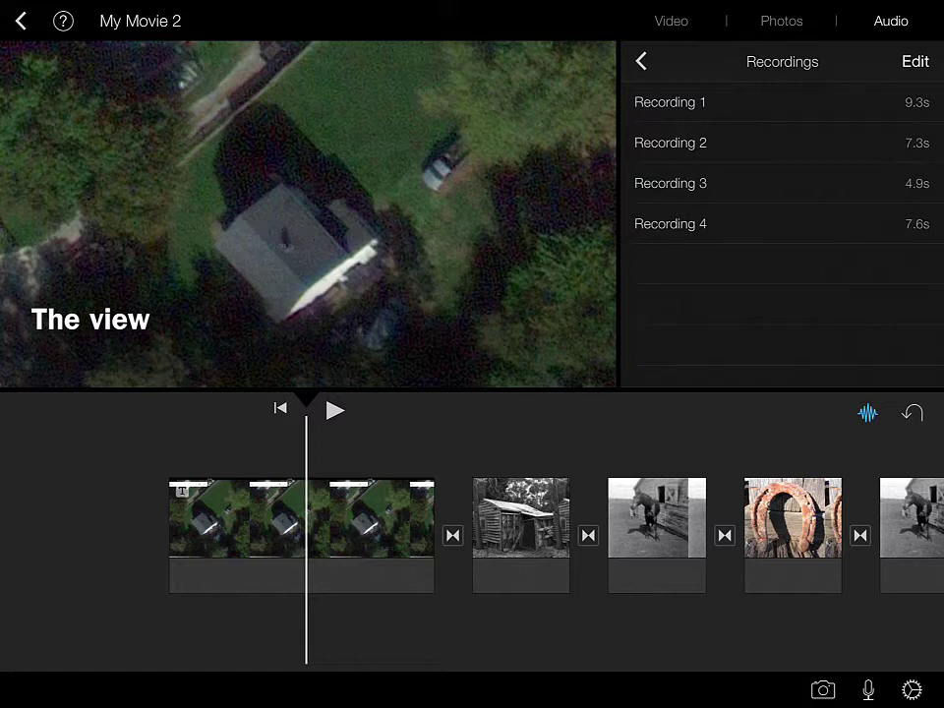
Rewind the movie to its start and preview the imported Bass intro track
click(641, 61)
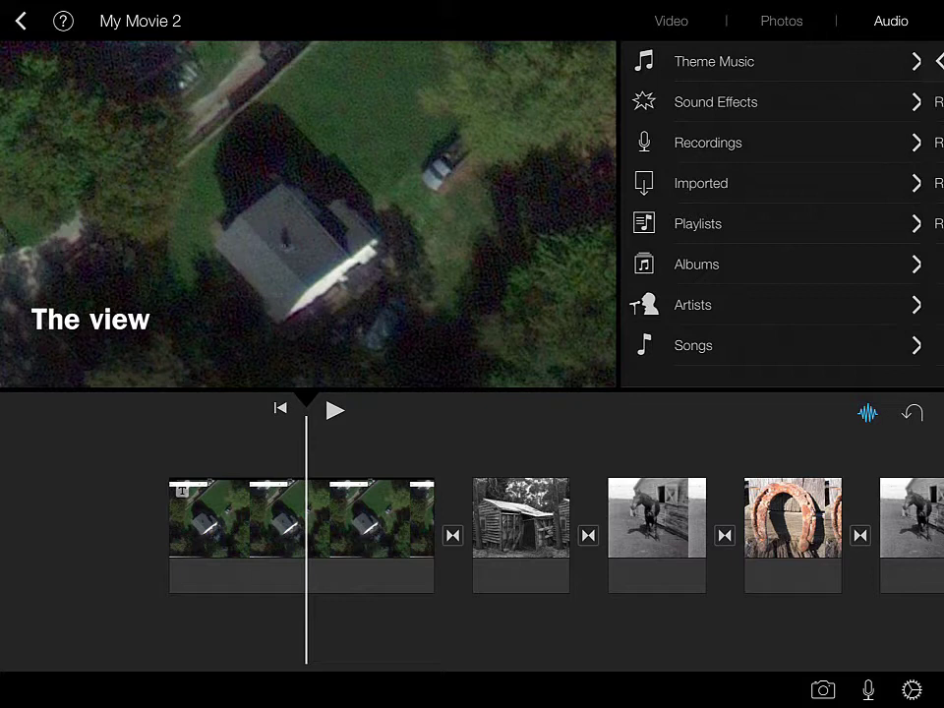
click(708, 183)
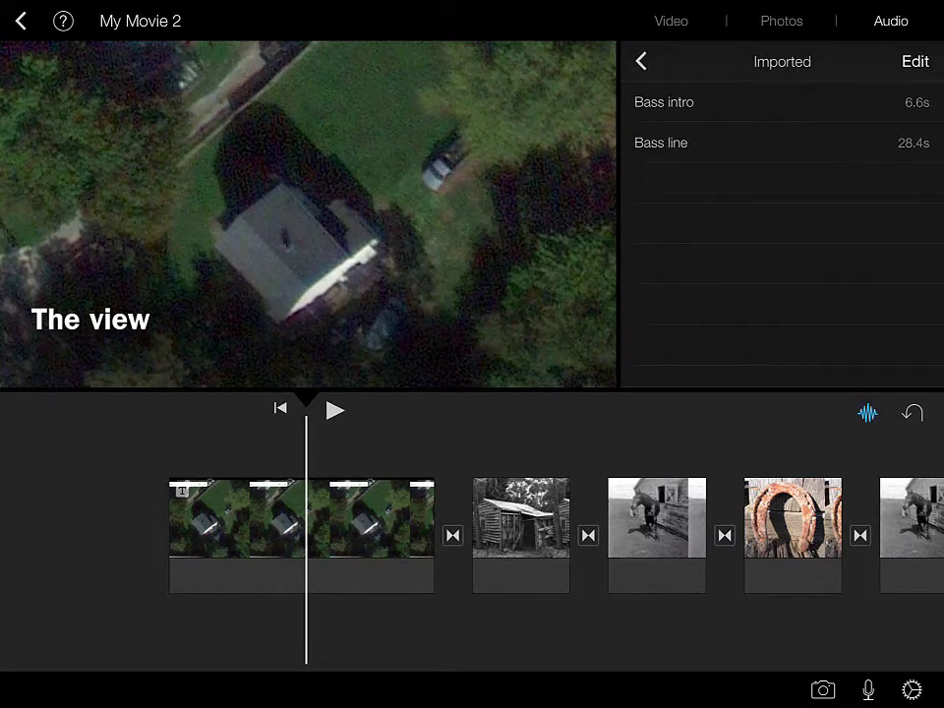
click(280, 407)
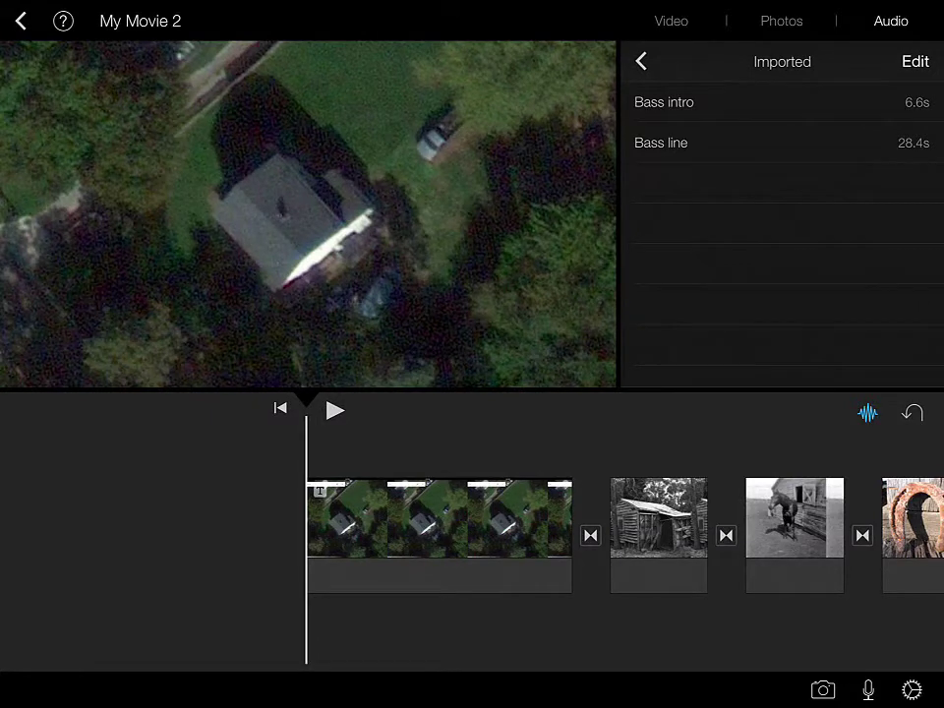
click(664, 102)
click(922, 102)
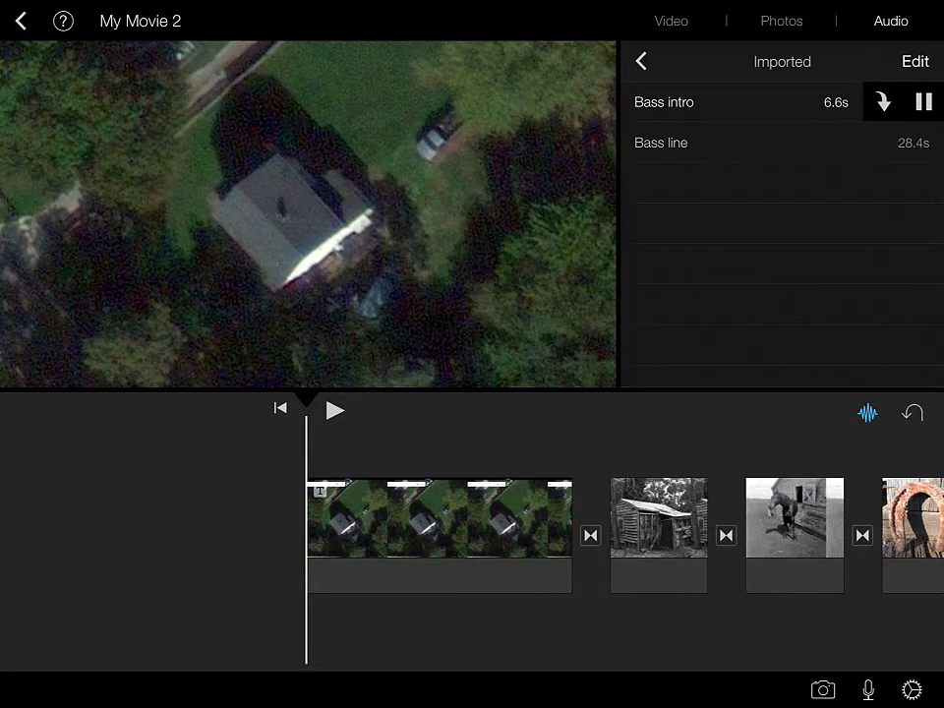
click(922, 103)
Add Bass intro at the movie's start, trim its end shorter, and replay to check
click(883, 102)
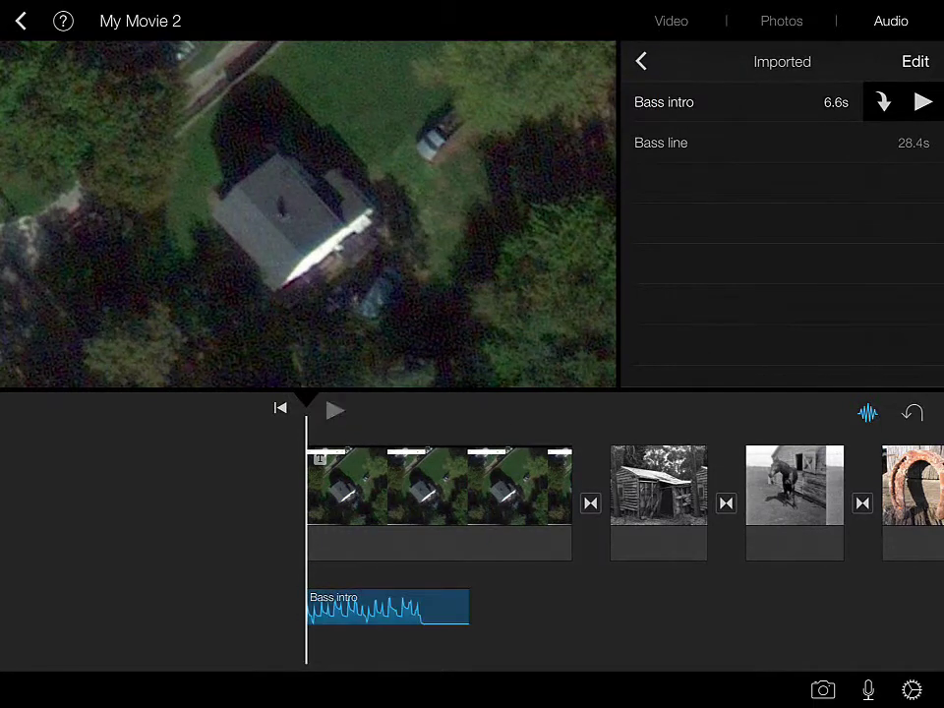
click(334, 409)
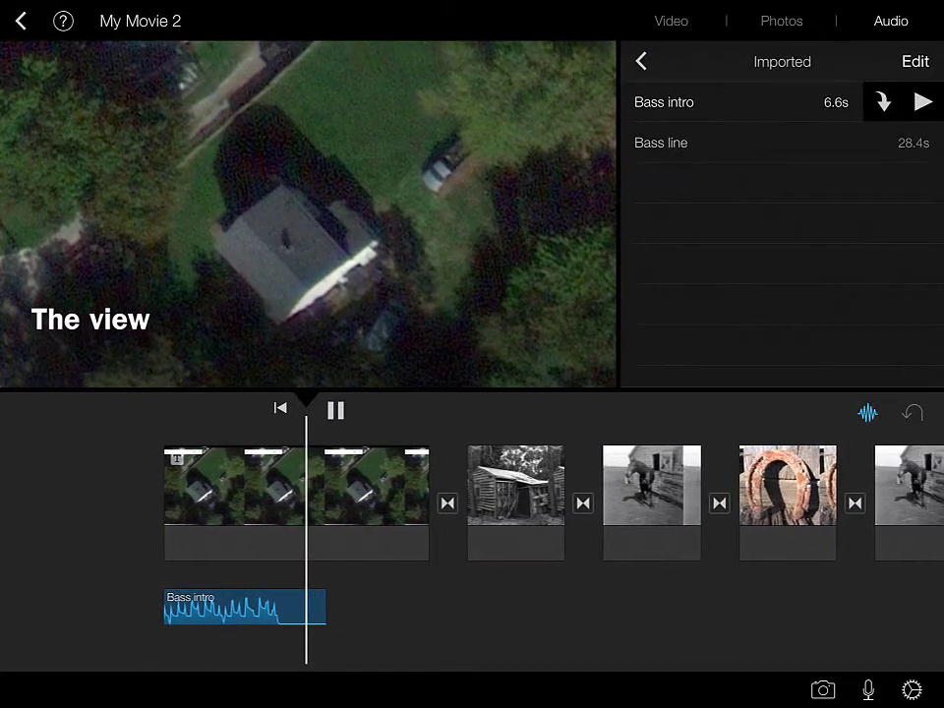
click(224, 607)
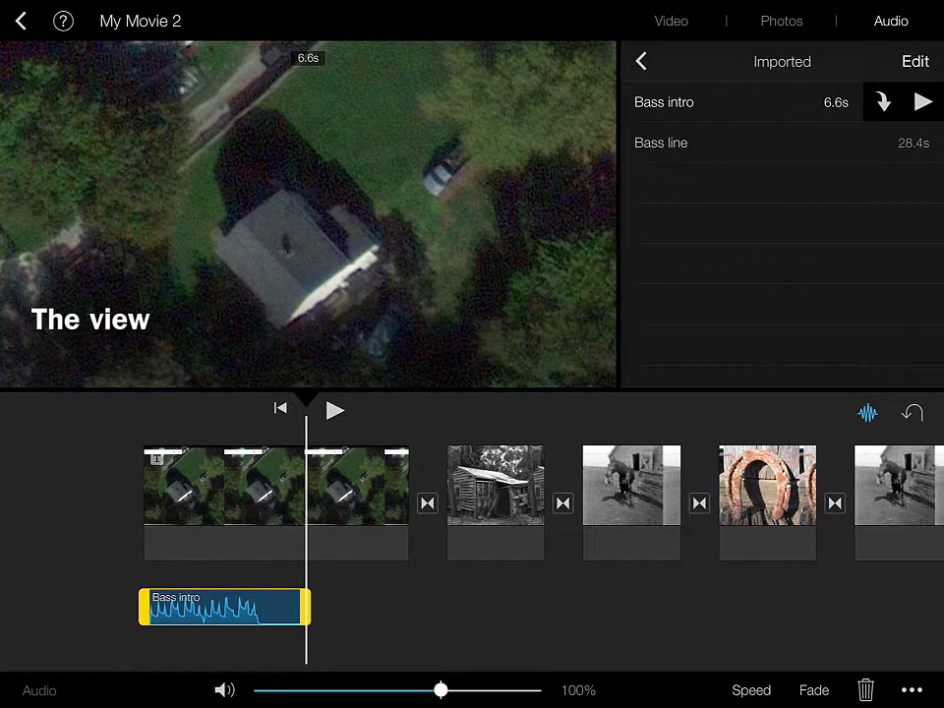
drag(306, 606, 267, 606)
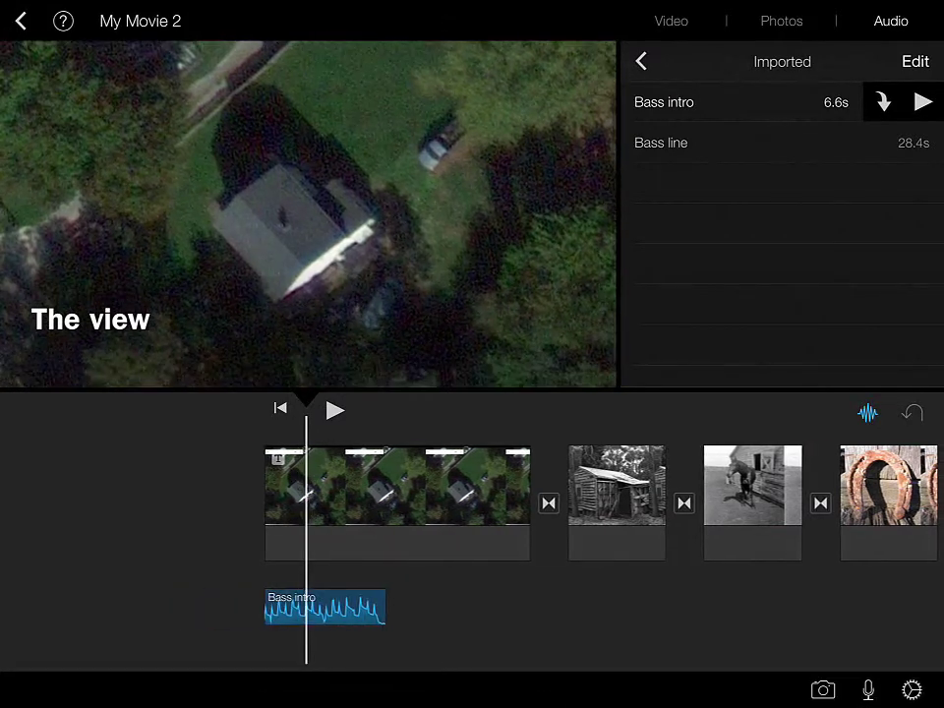
click(335, 410)
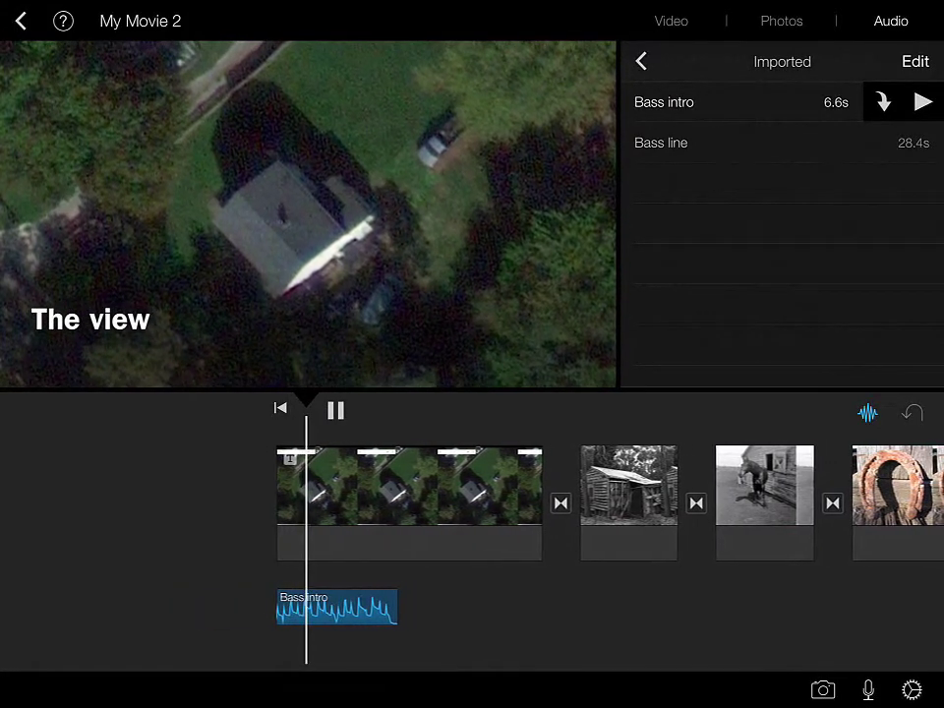
click(310, 607)
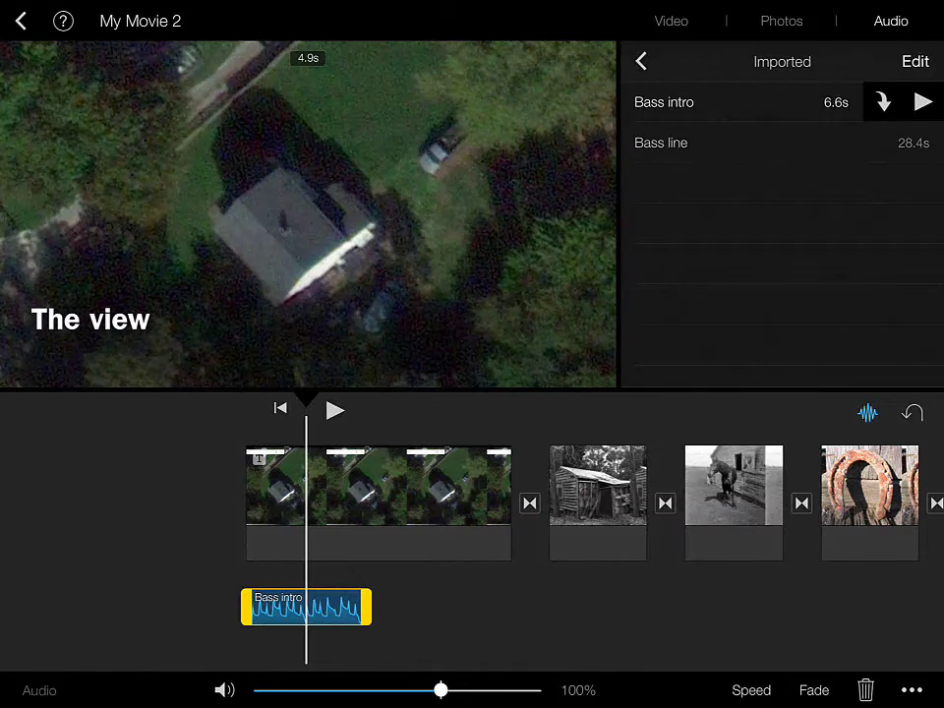
Duplicate the trimmed Bass intro clip and bring the copy into the main audio lane
click(306, 607)
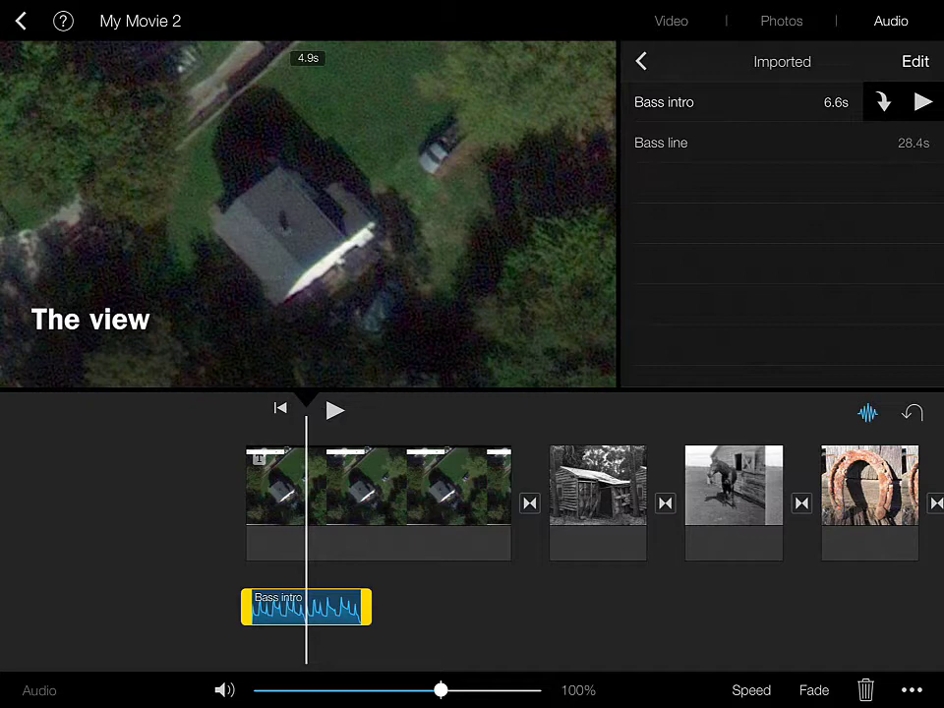
click(912, 689)
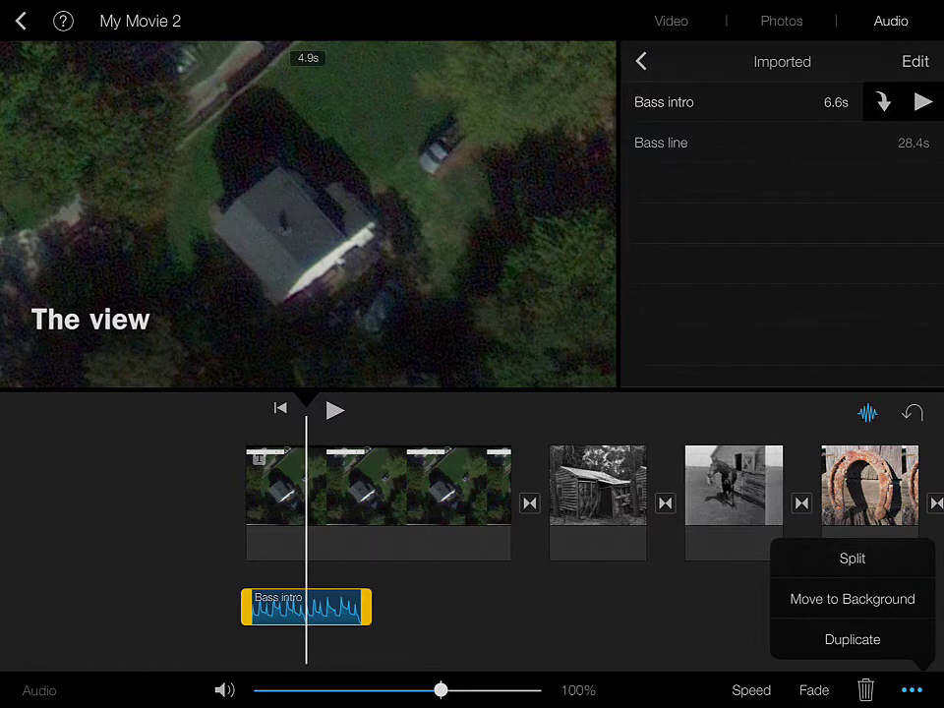
click(852, 639)
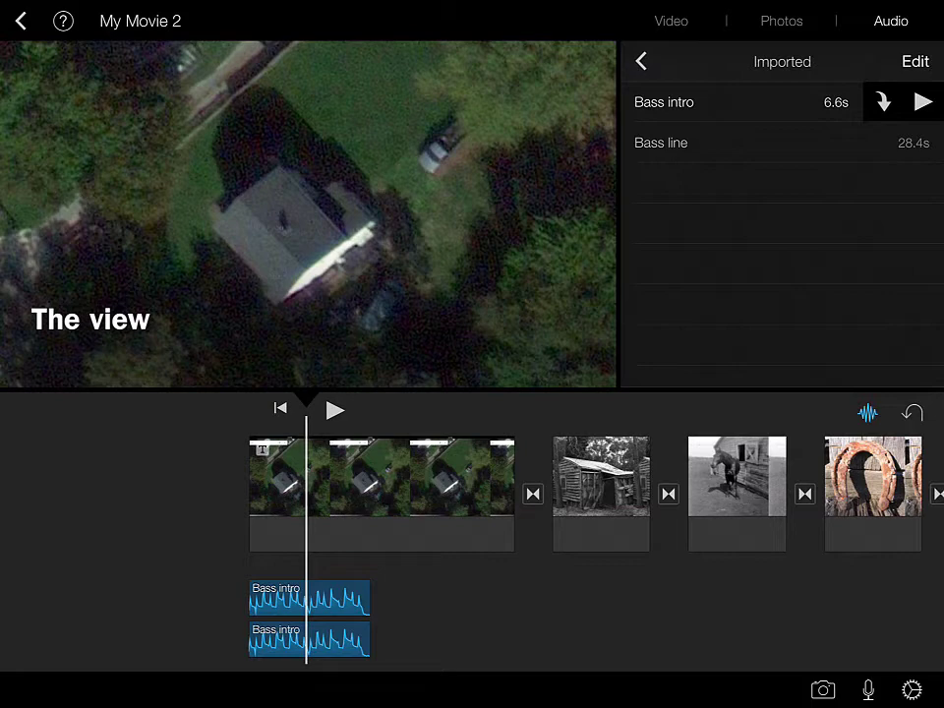
click(308, 639)
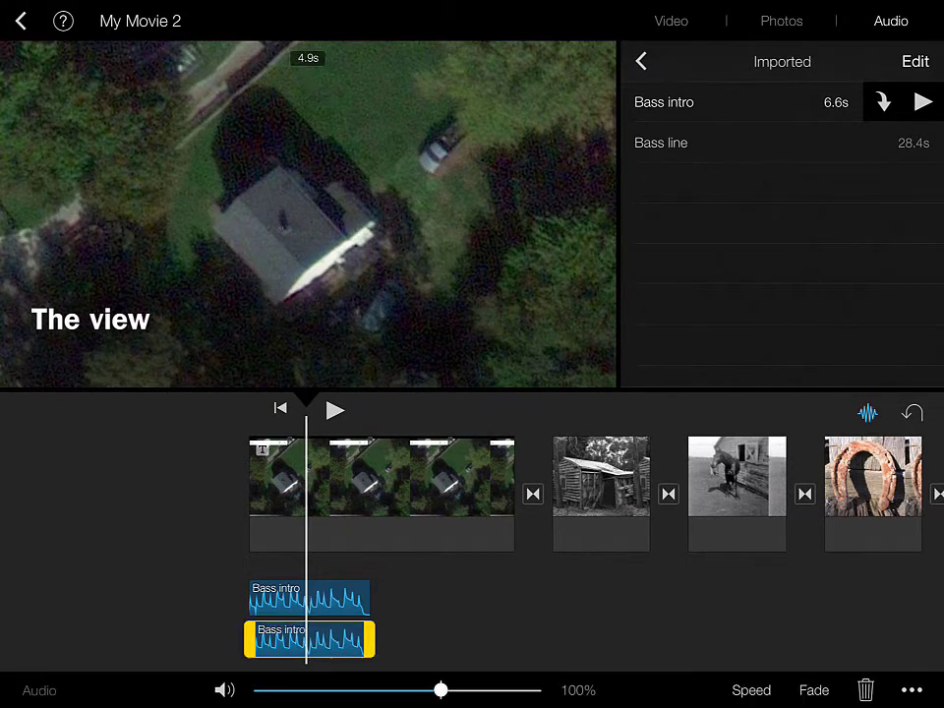
drag(590, 492, 647, 492)
click(334, 410)
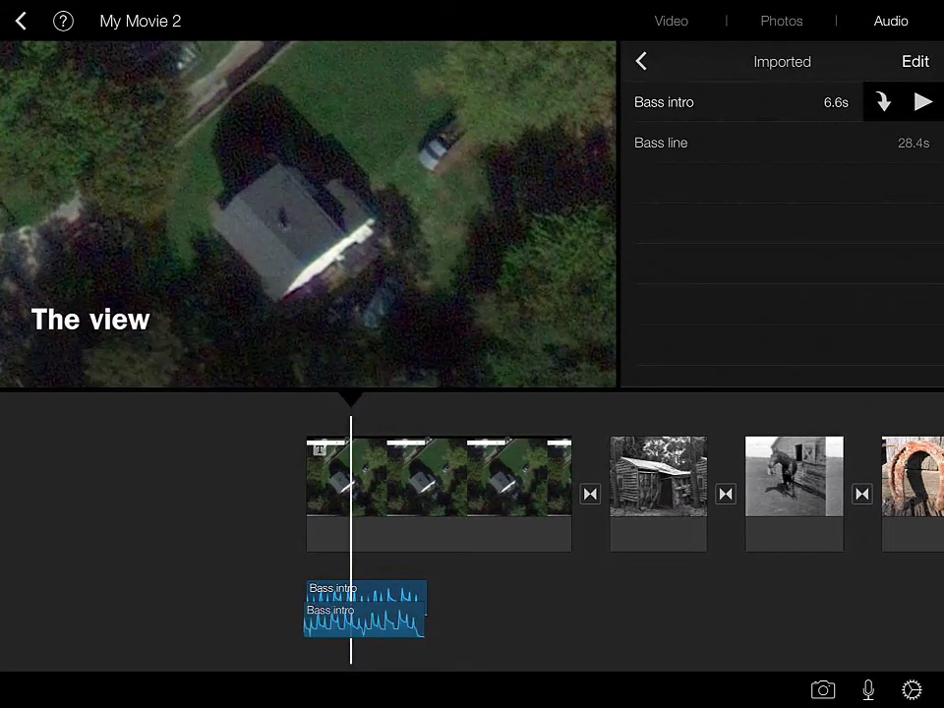
click(629, 492)
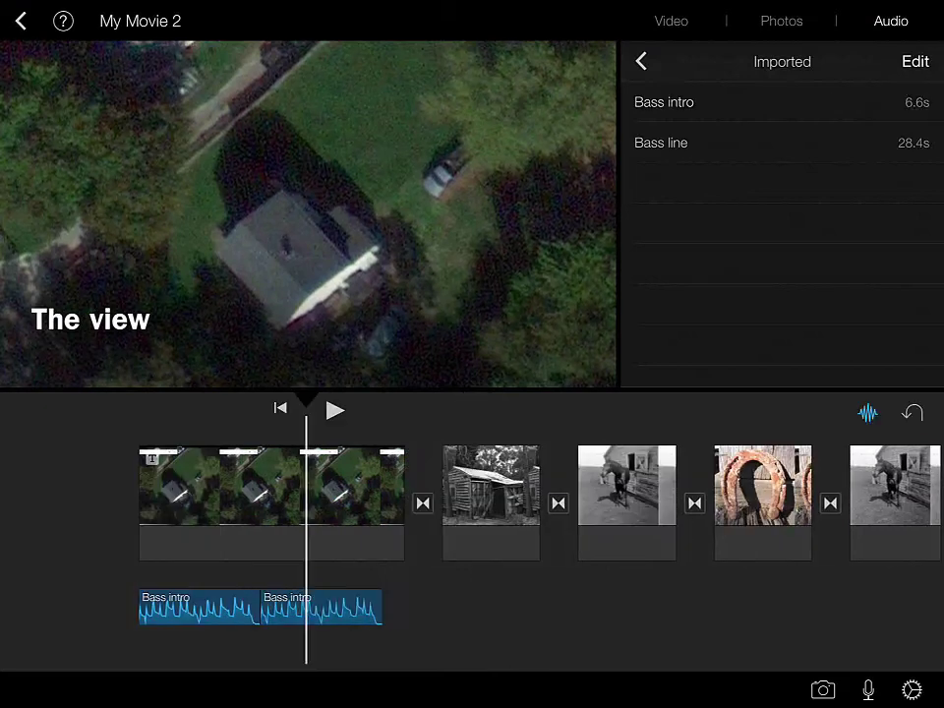
Move the second Bass intro copy under the shed clip and play from there
drag(492, 492, 551, 492)
click(334, 410)
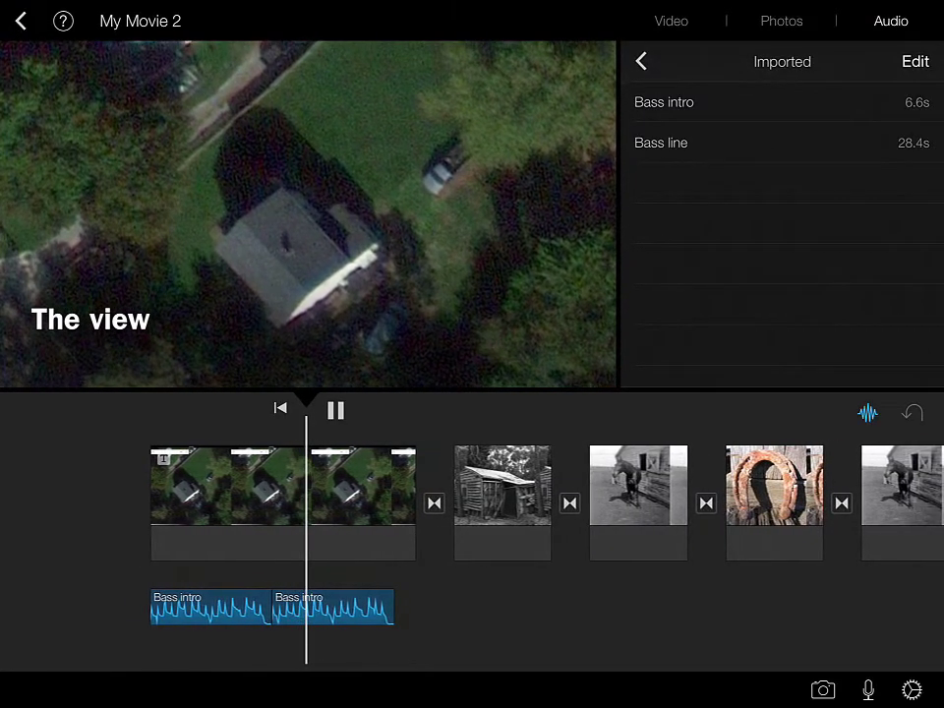
click(334, 410)
drag(306, 606, 557, 607)
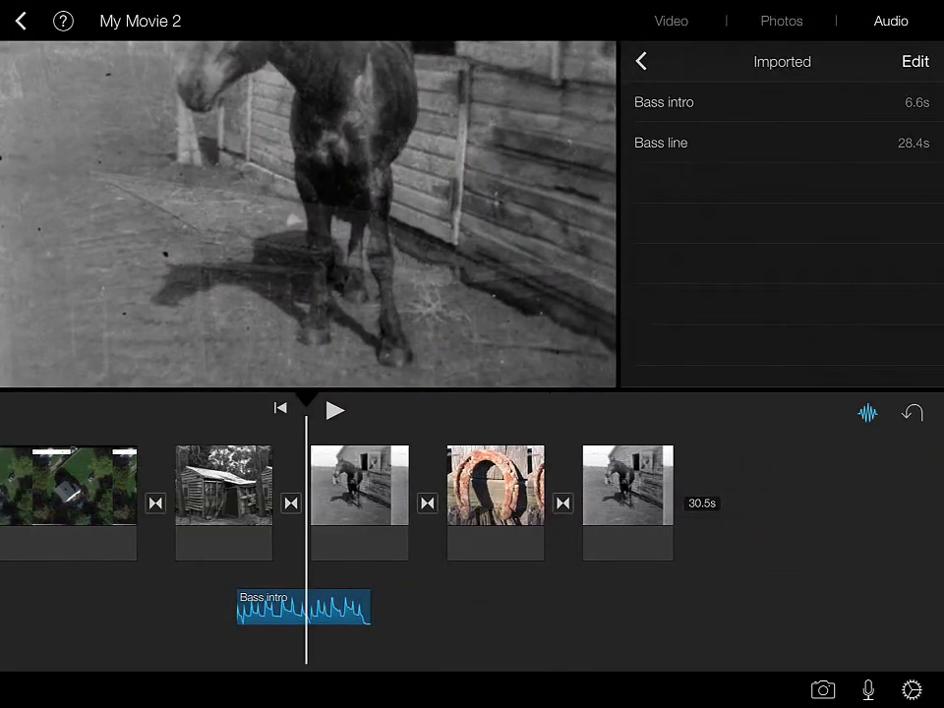
drag(295, 492, 456, 491)
click(335, 410)
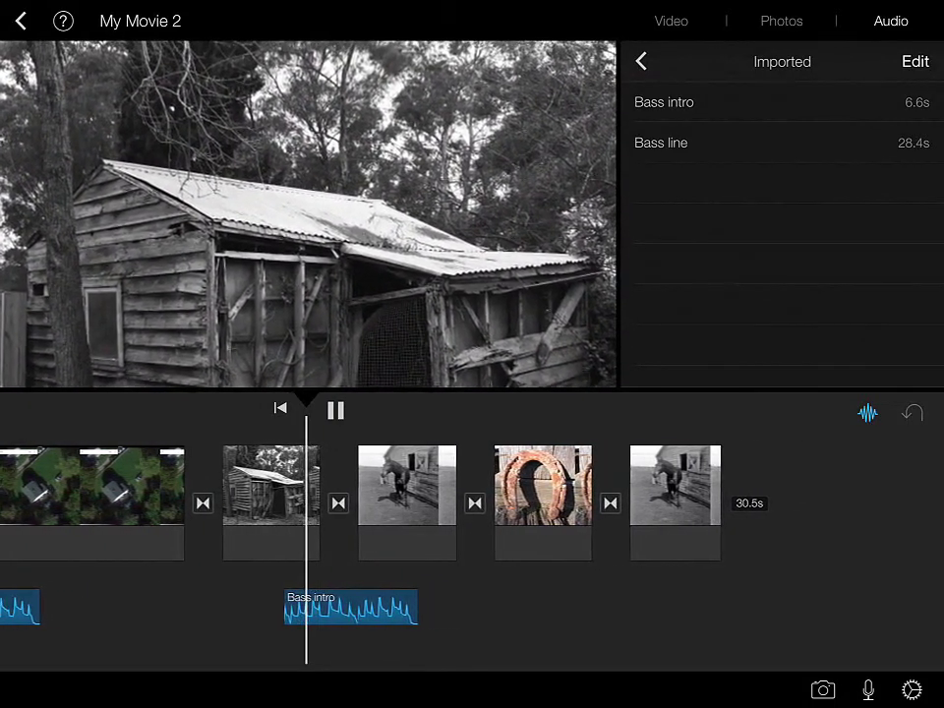
Select the Guitar intro song in GarageBand and share it to iMovie
click(335, 410)
click(340, 607)
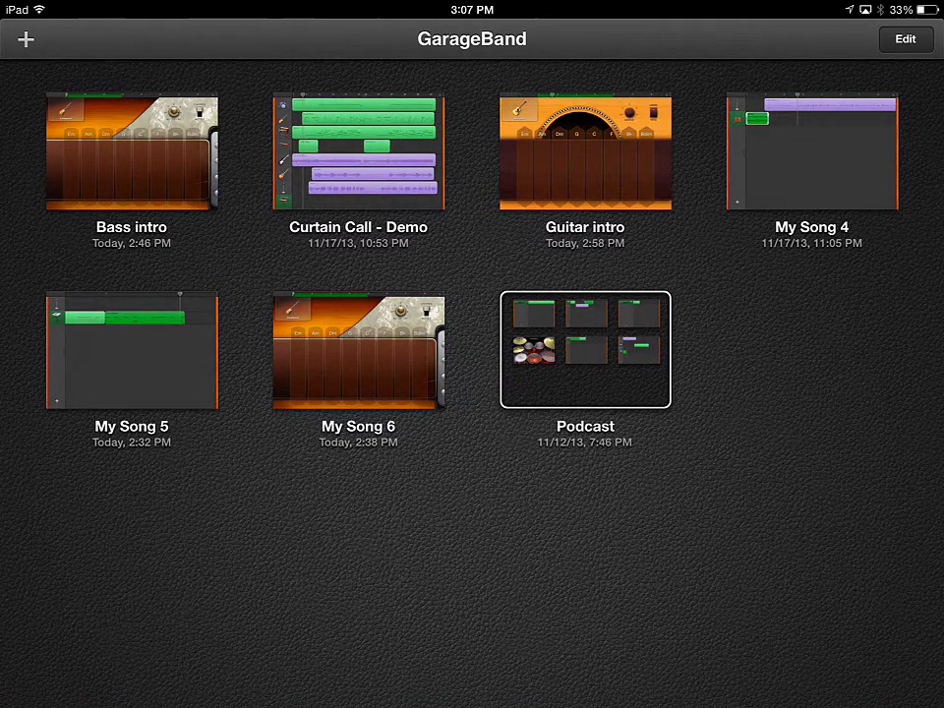
click(905, 40)
click(585, 153)
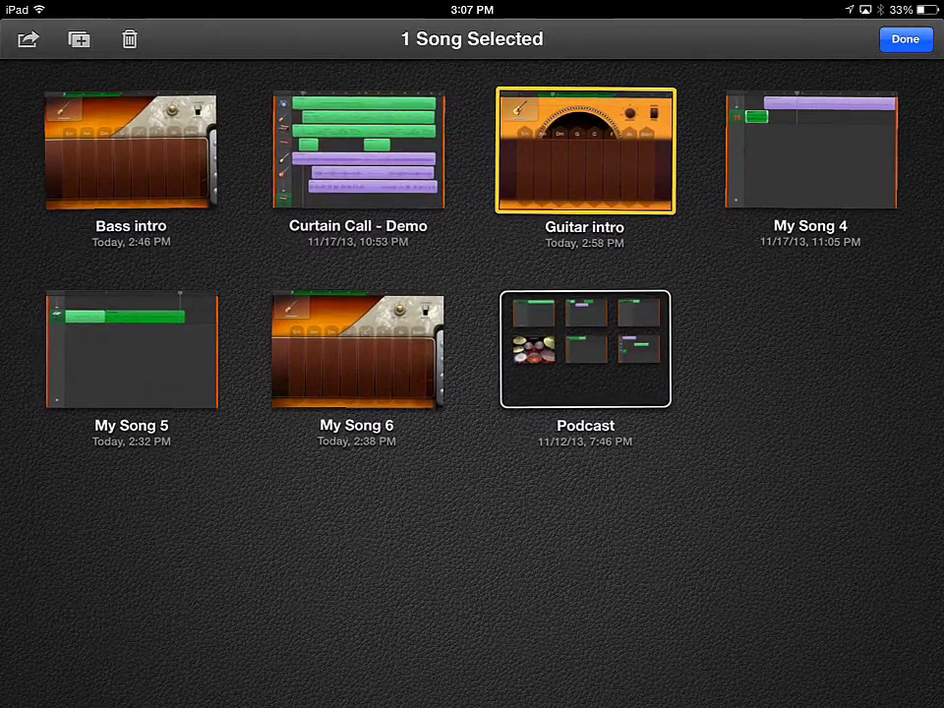
click(28, 39)
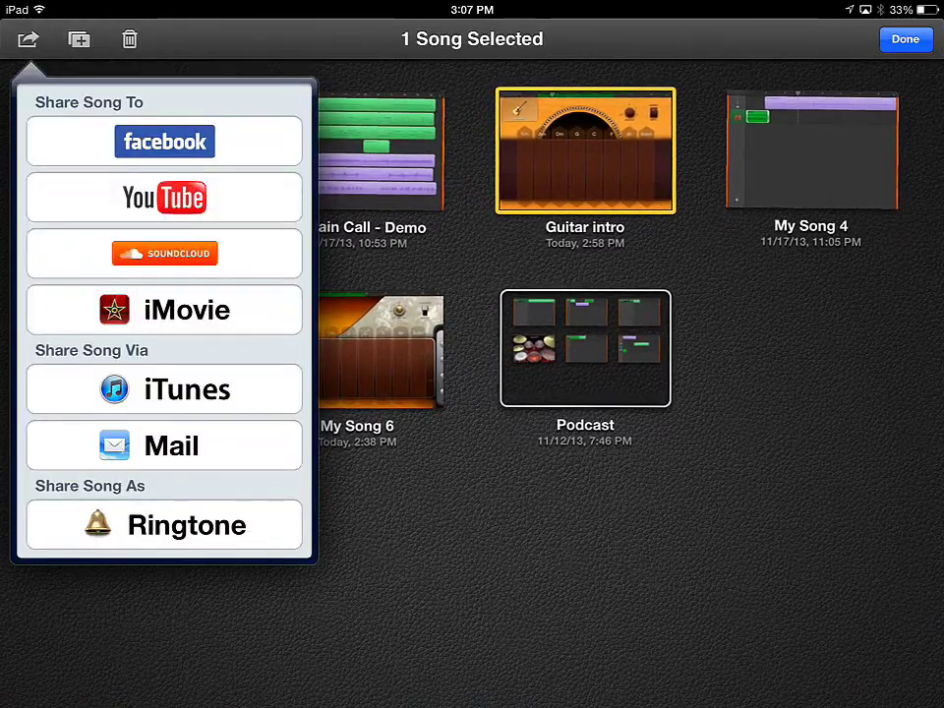
click(164, 310)
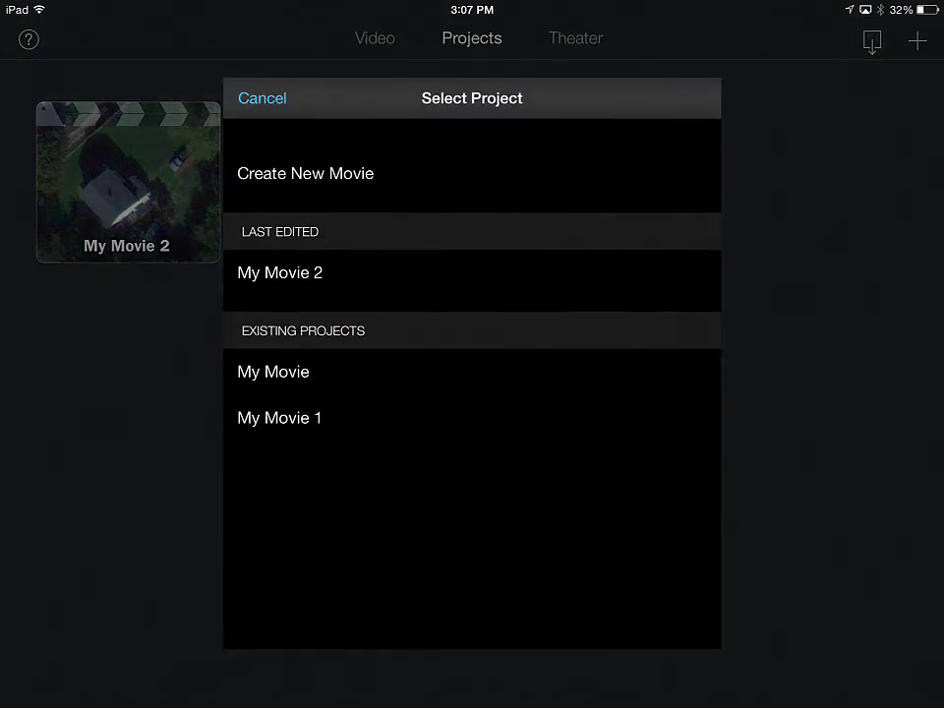
Import the Guitar intro track into the My Movie 2 project
click(280, 272)
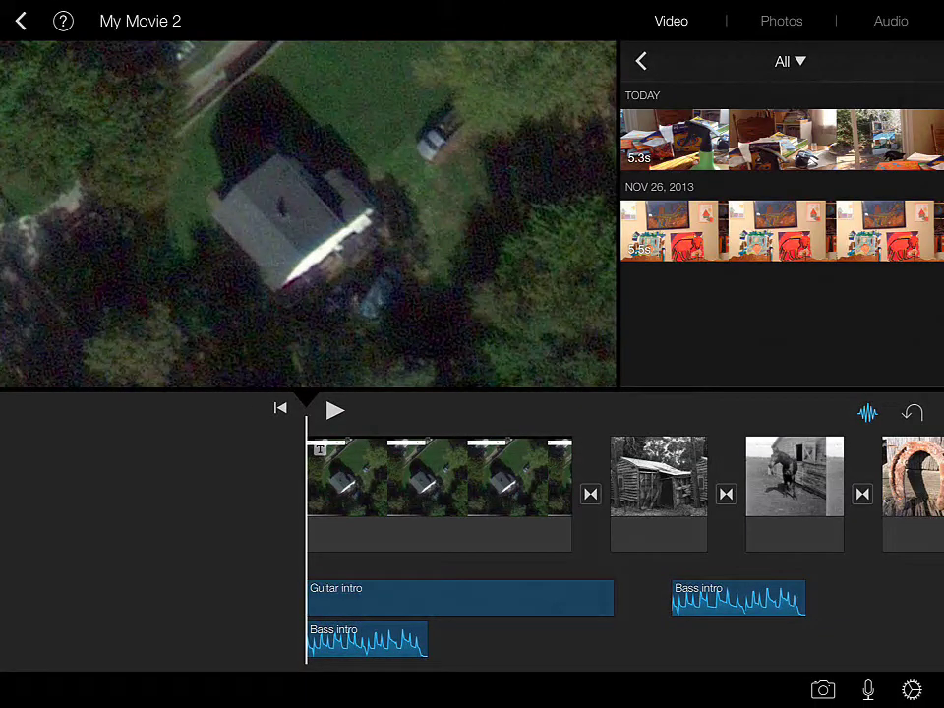
Move Guitar intro into the main audio lane, just after the first Bass intro
click(461, 597)
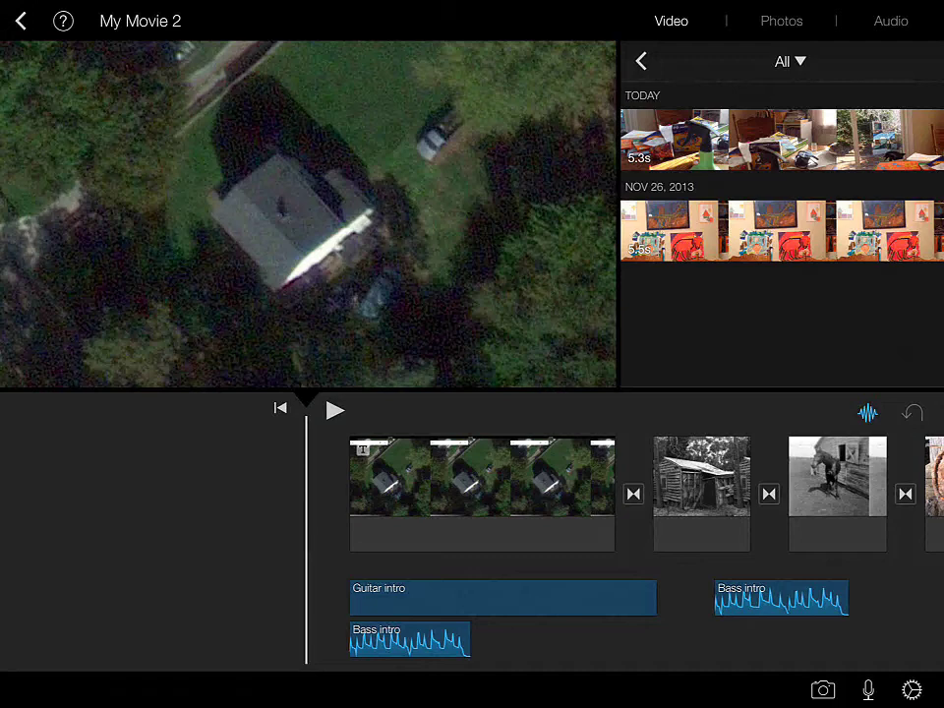
drag(467, 598, 554, 616)
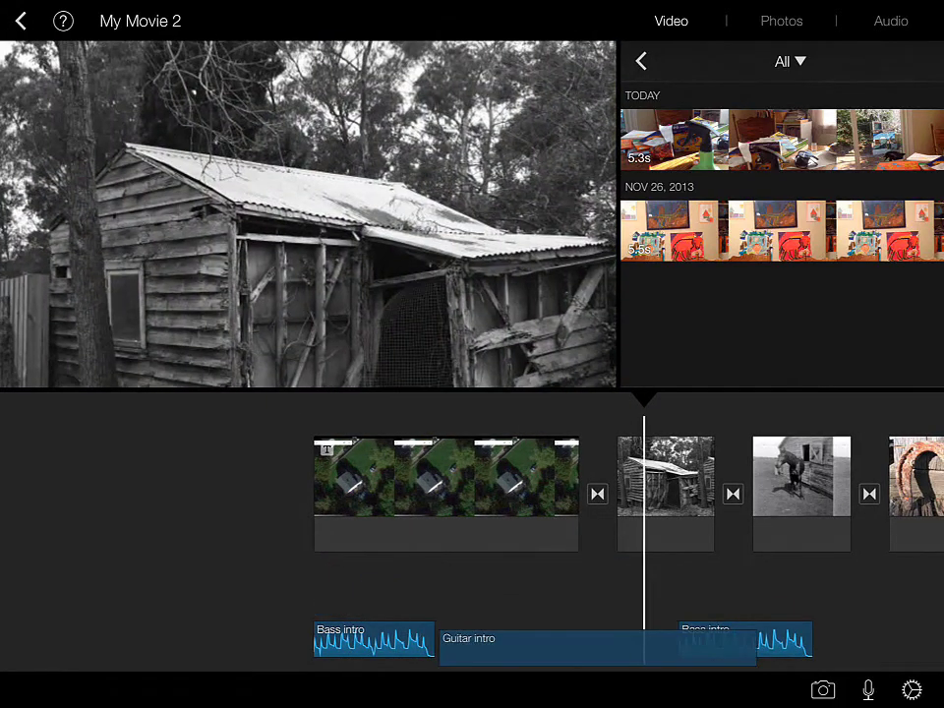
drag(630, 491, 305, 492)
drag(393, 482, 481, 482)
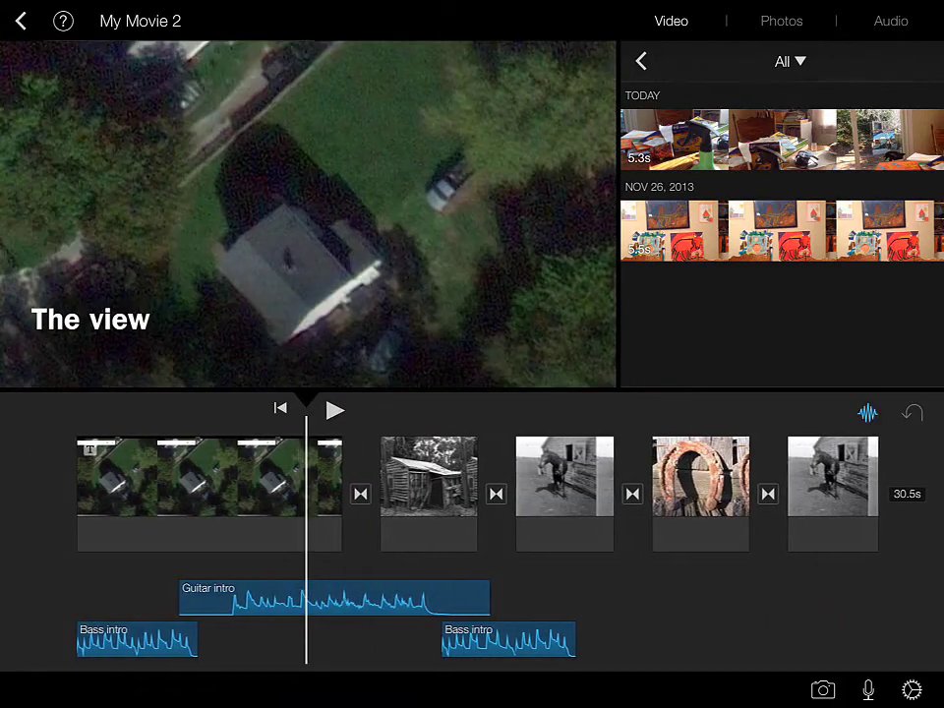
Line up the second Bass intro right after Guitar intro and play the movie from the start
drag(511, 639, 575, 615)
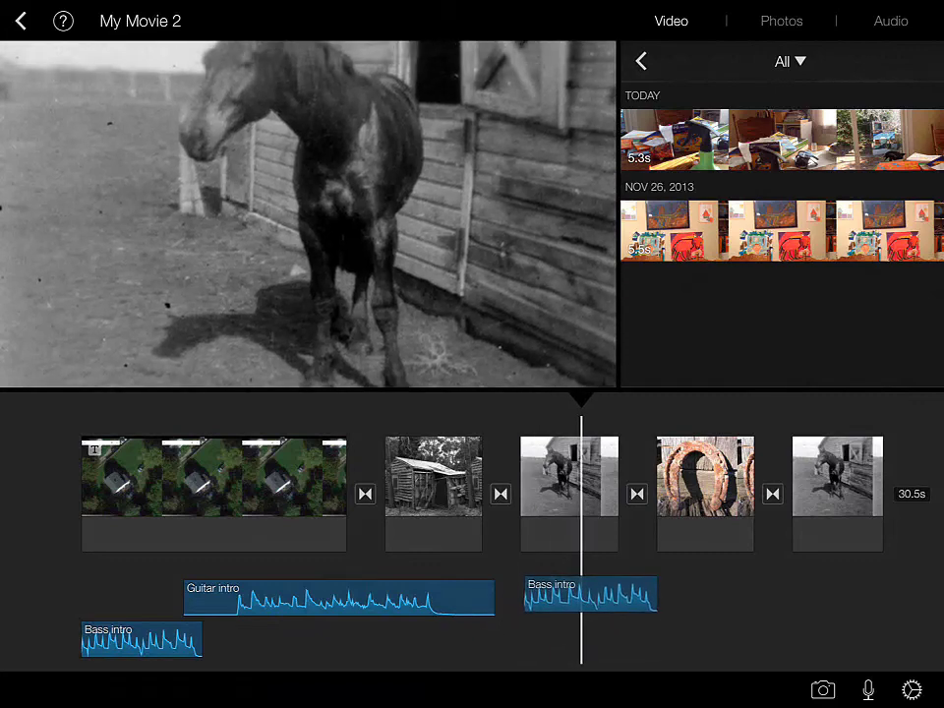
mouse_move(629, 491)
mouse_down()
mouse_move(355, 491)
mouse_move(571, 492)
mouse_up()
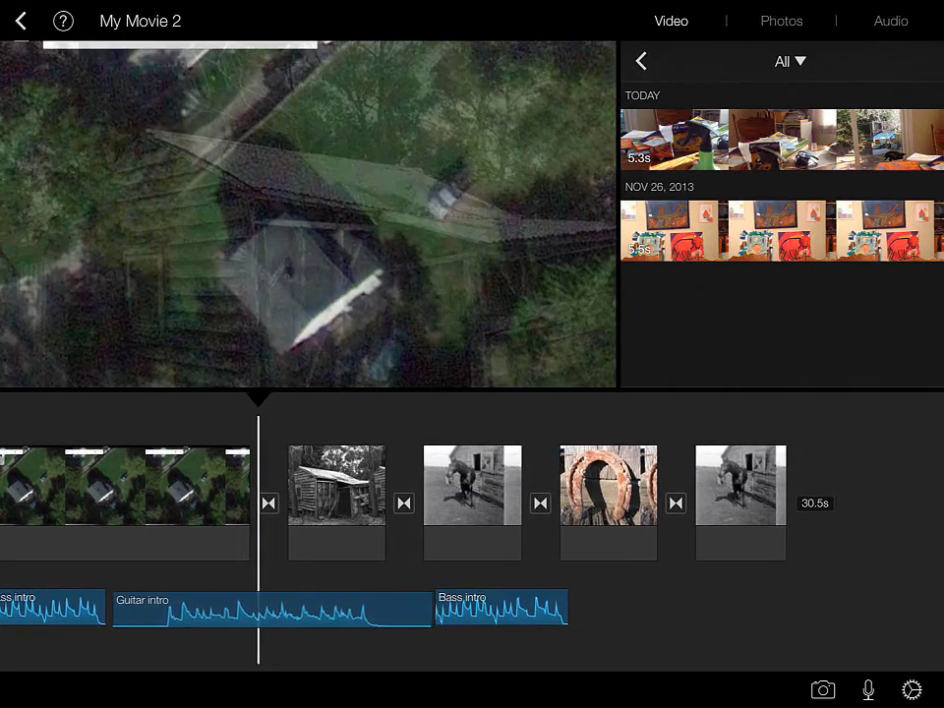
drag(393, 492, 455, 492)
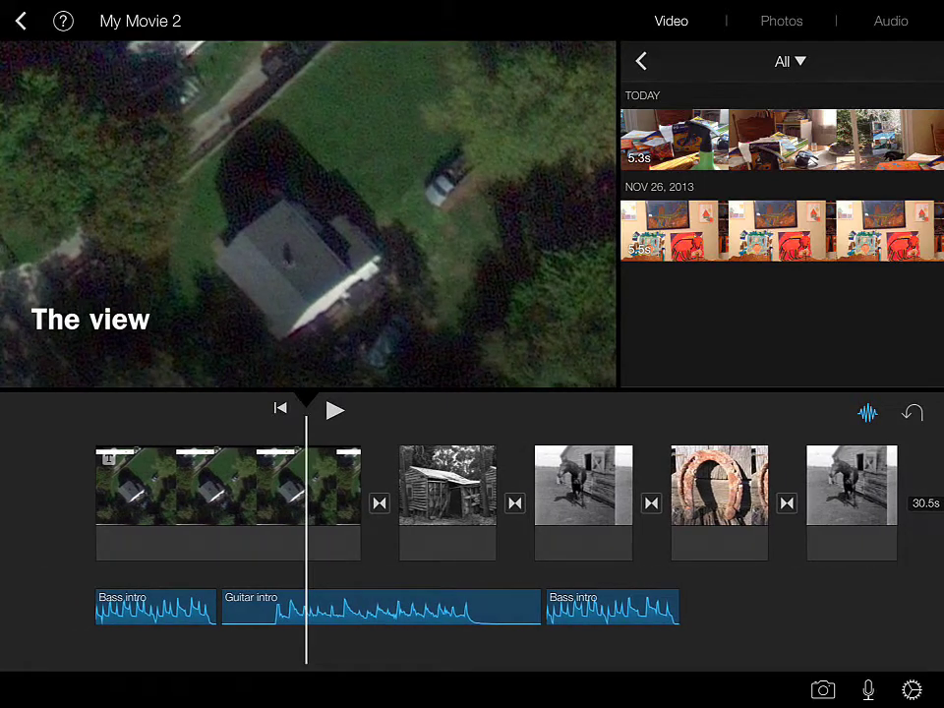
click(334, 410)
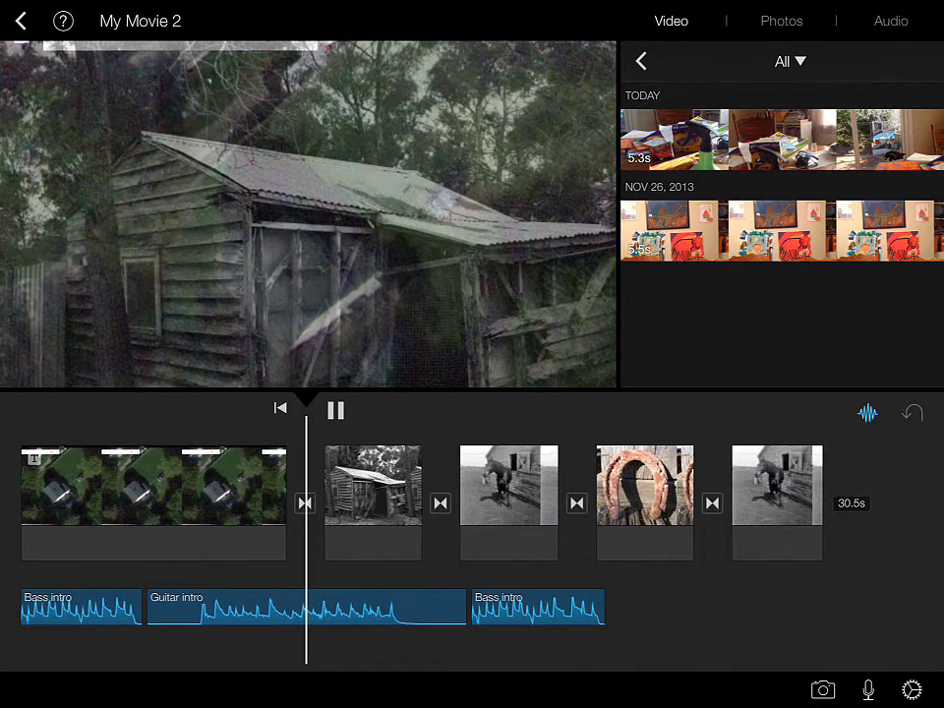
Drag Guitar intro's left trim handle right to cut its quiet start, then play back to check
click(334, 410)
click(256, 607)
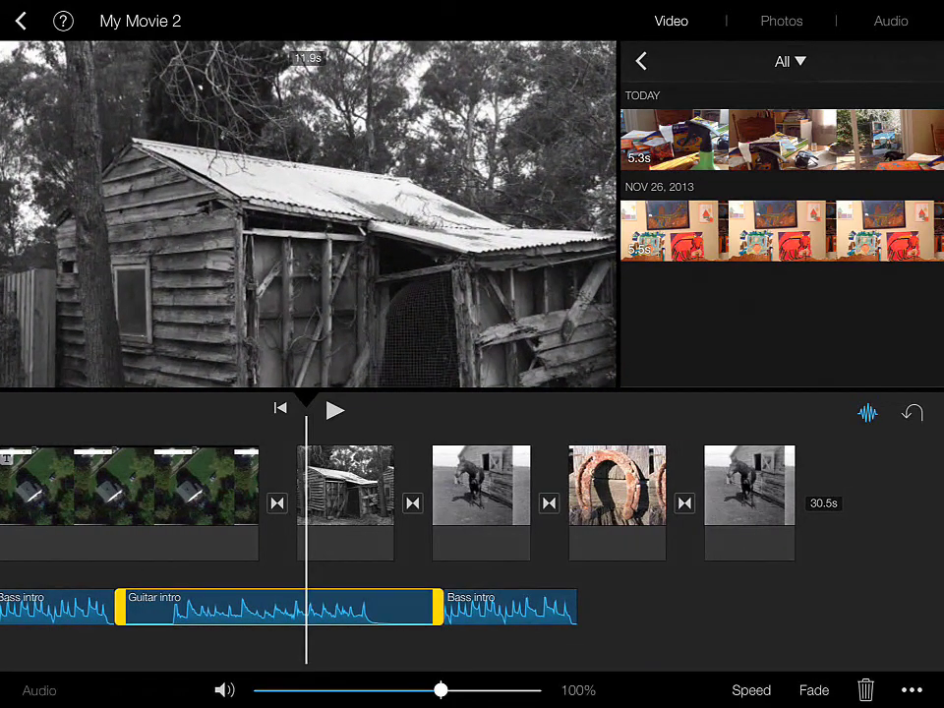
drag(394, 511, 269, 511)
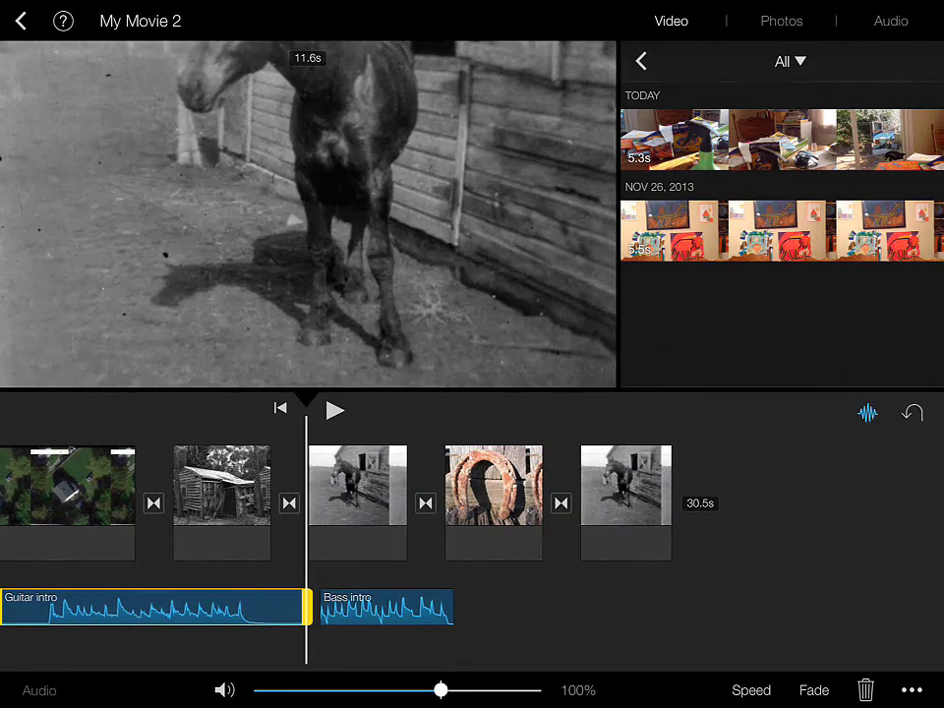
drag(393, 511, 475, 512)
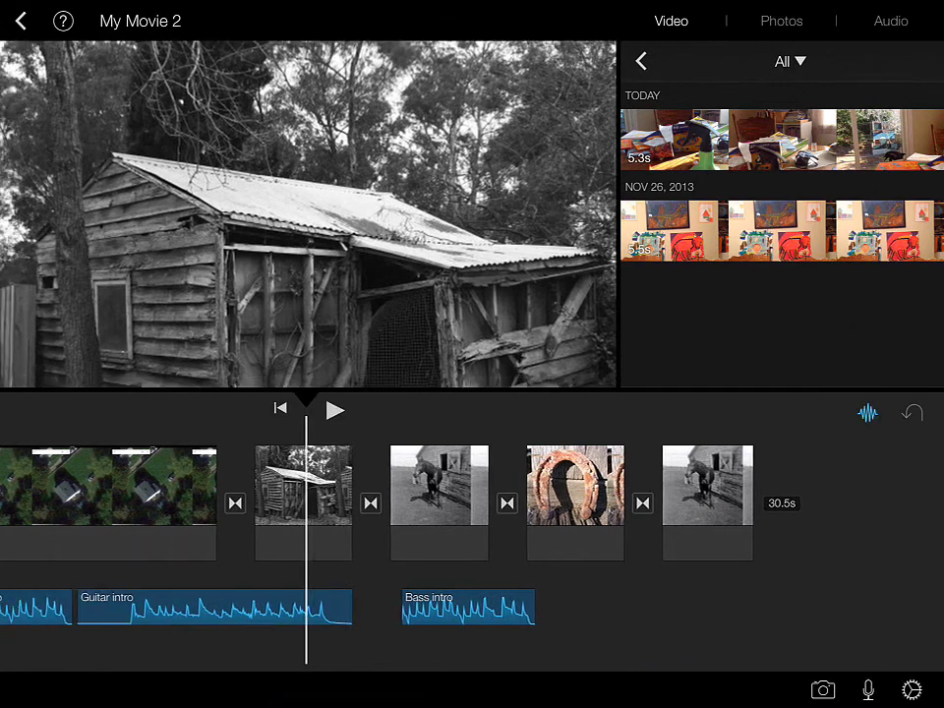
drag(393, 501, 610, 502)
click(443, 607)
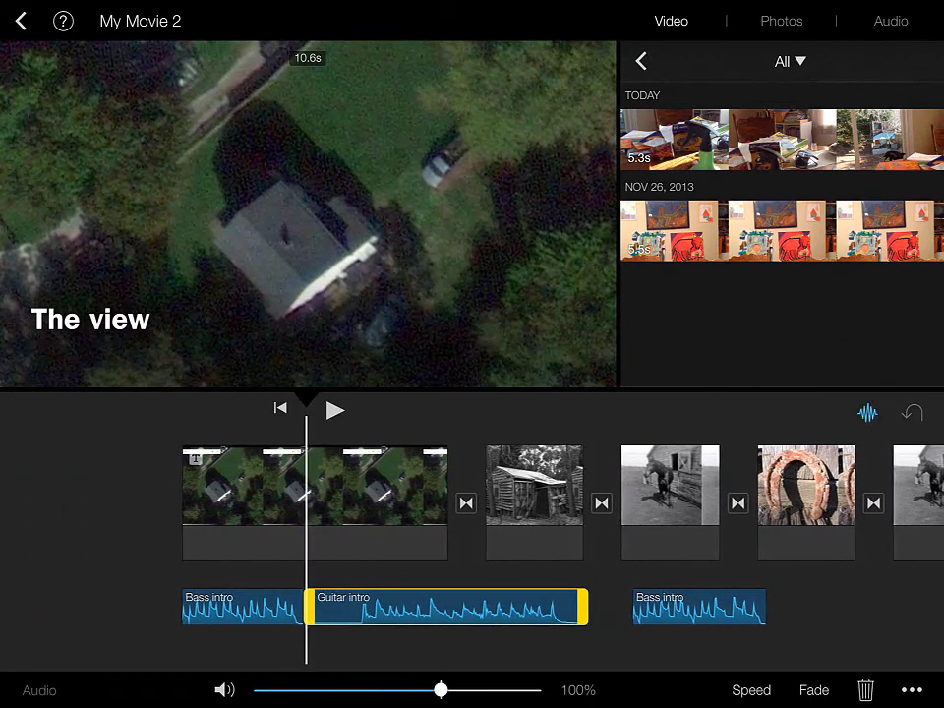
drag(443, 607, 489, 607)
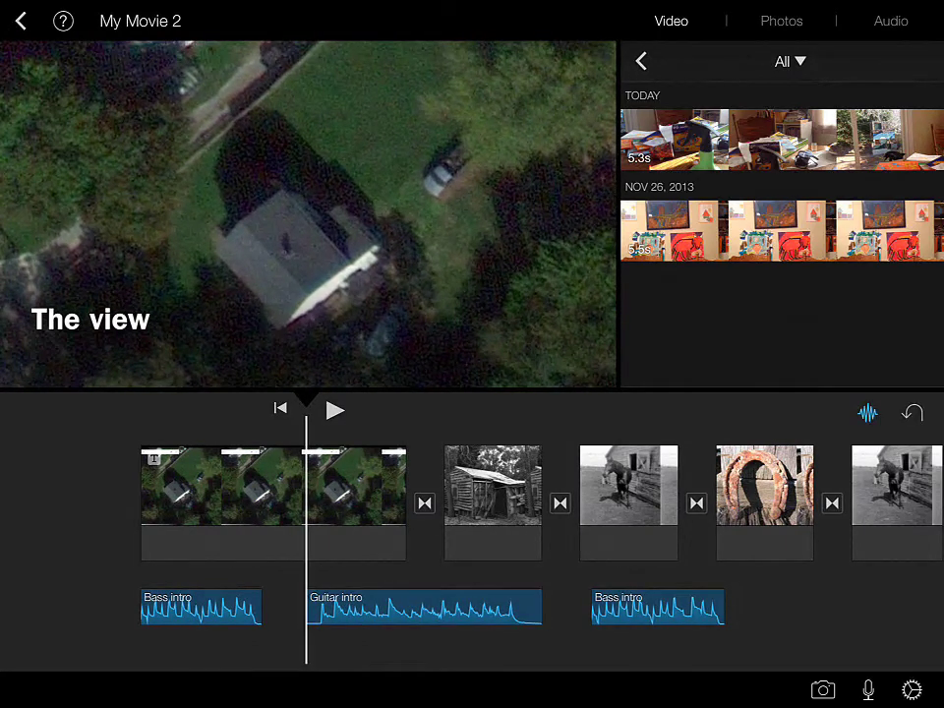
click(422, 607)
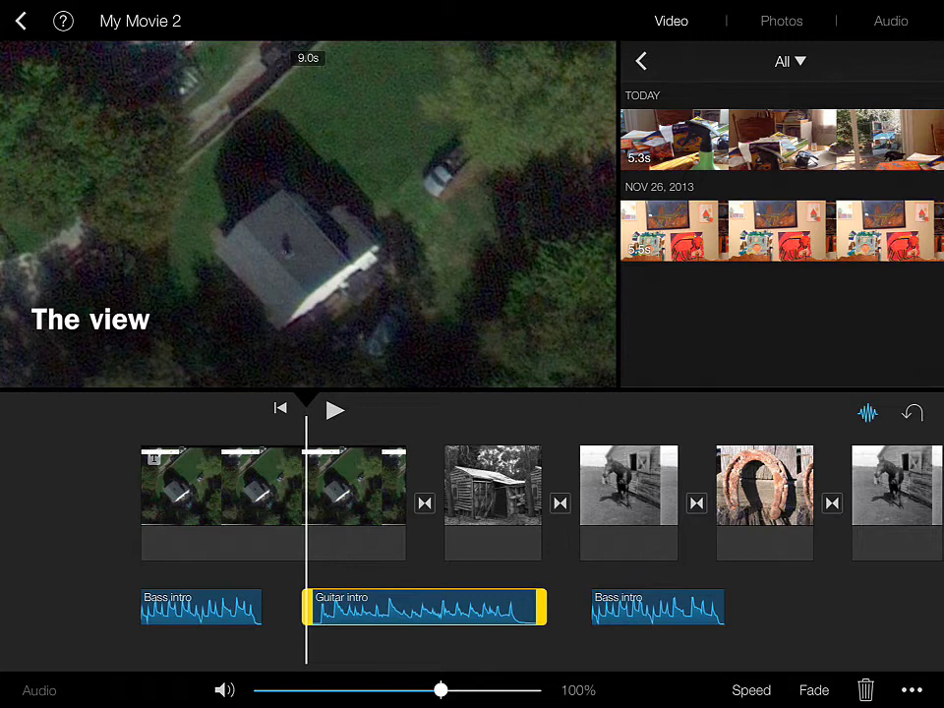
click(334, 410)
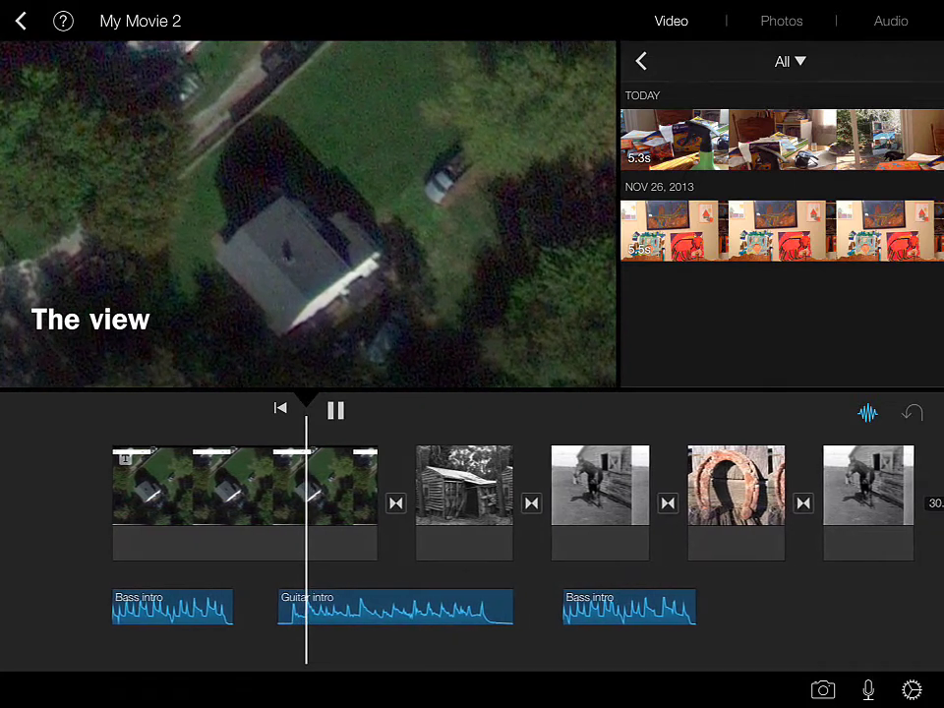
click(383, 606)
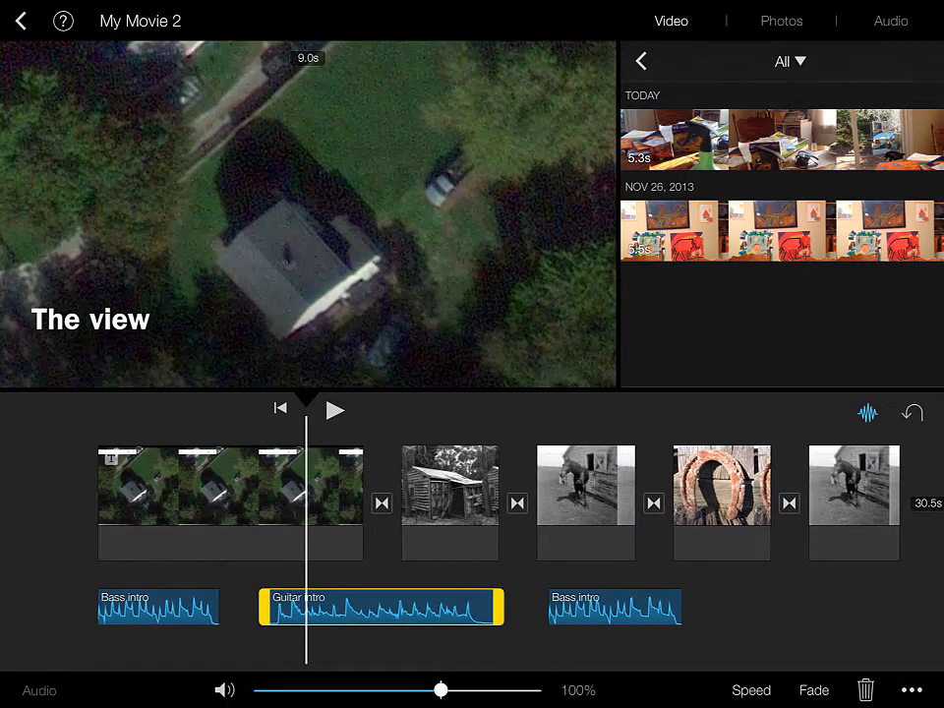